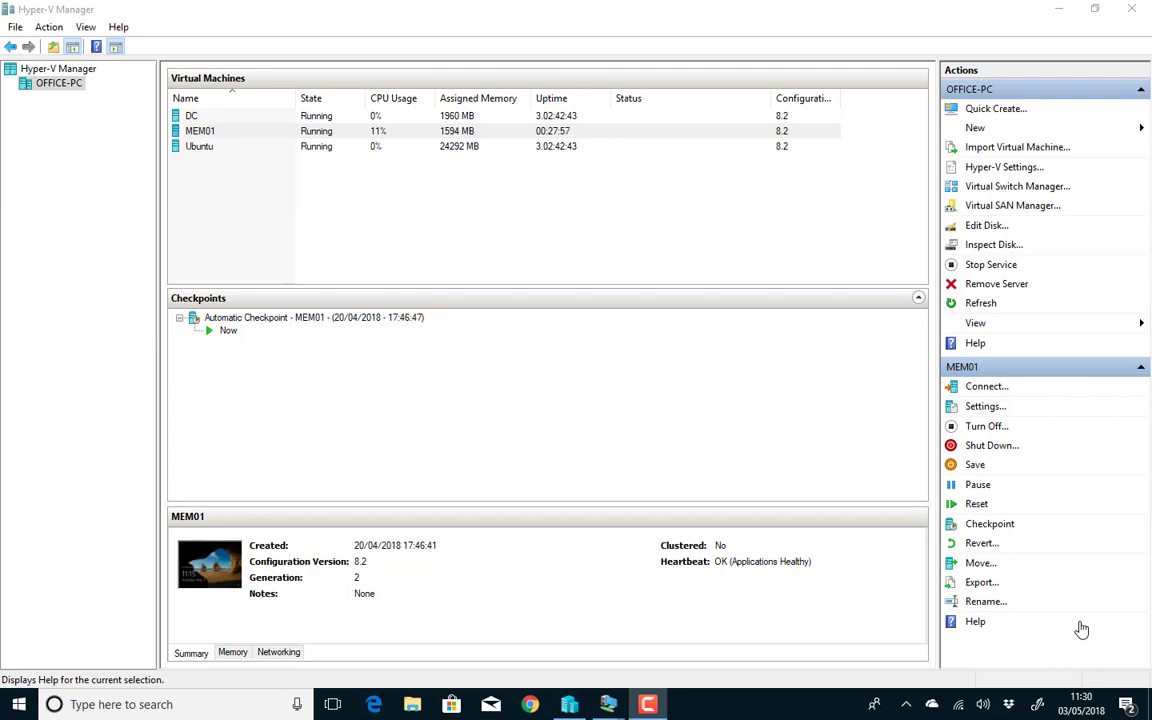
Review the Internet and VM Network virtual switch properties in the Virtual Switch Manager, and close it
click(1000, 188)
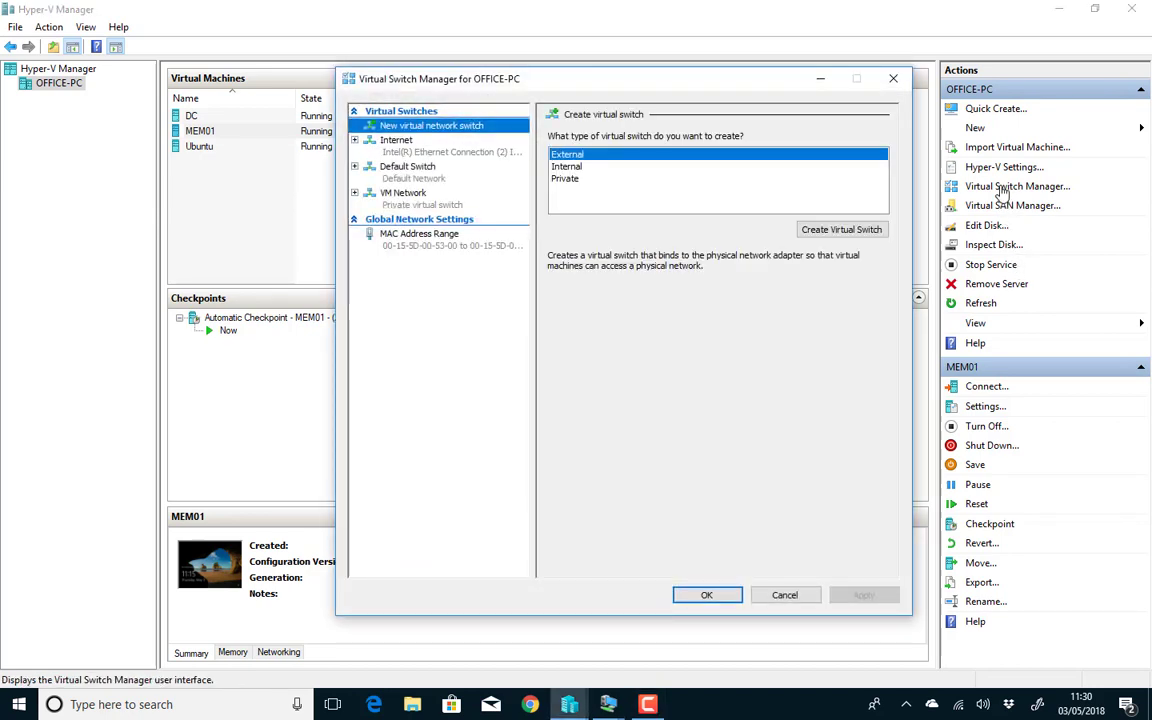
click(396, 141)
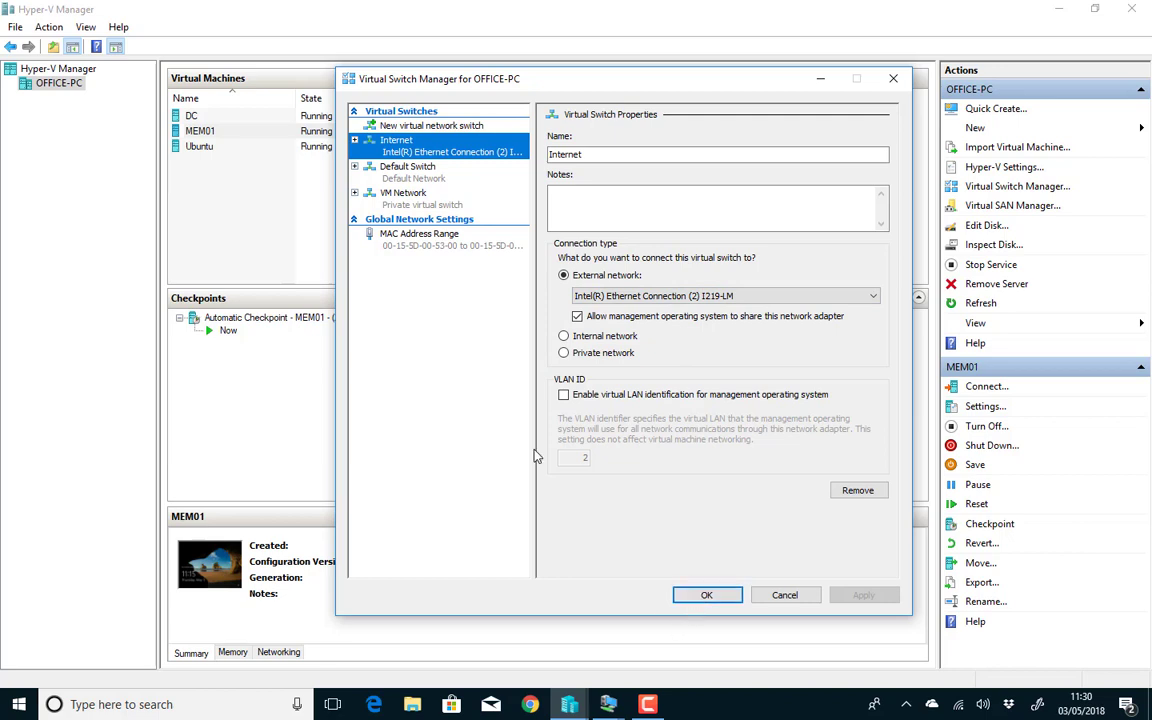
click(415, 208)
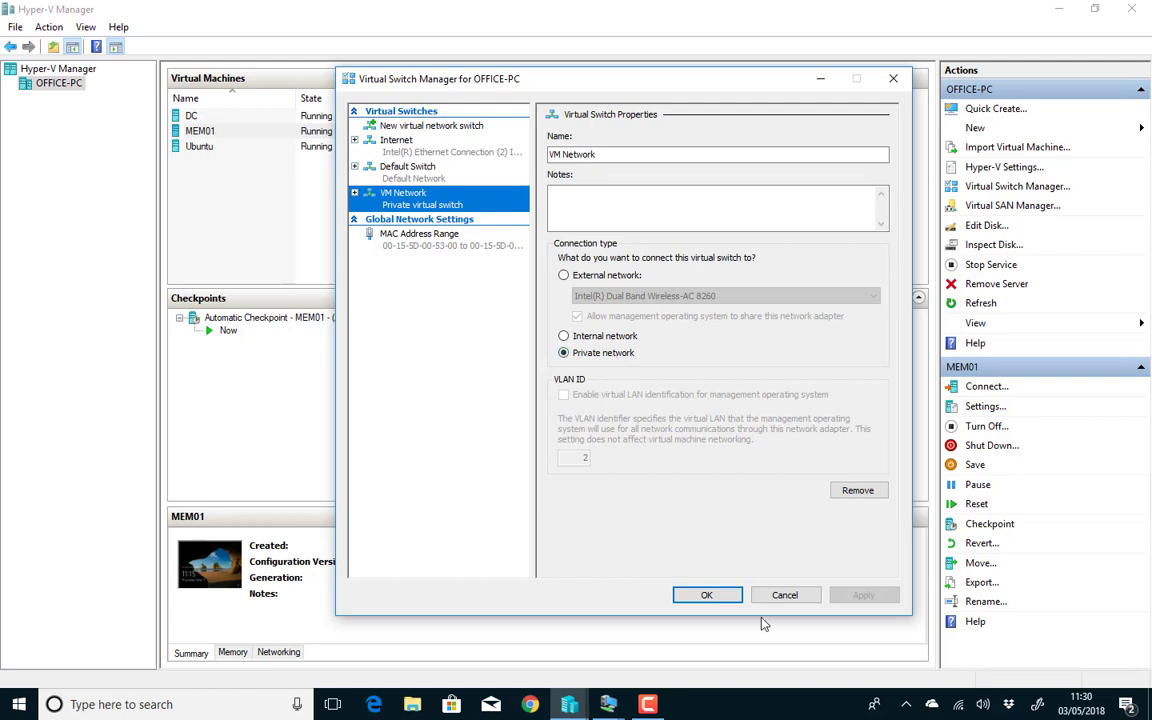
click(733, 596)
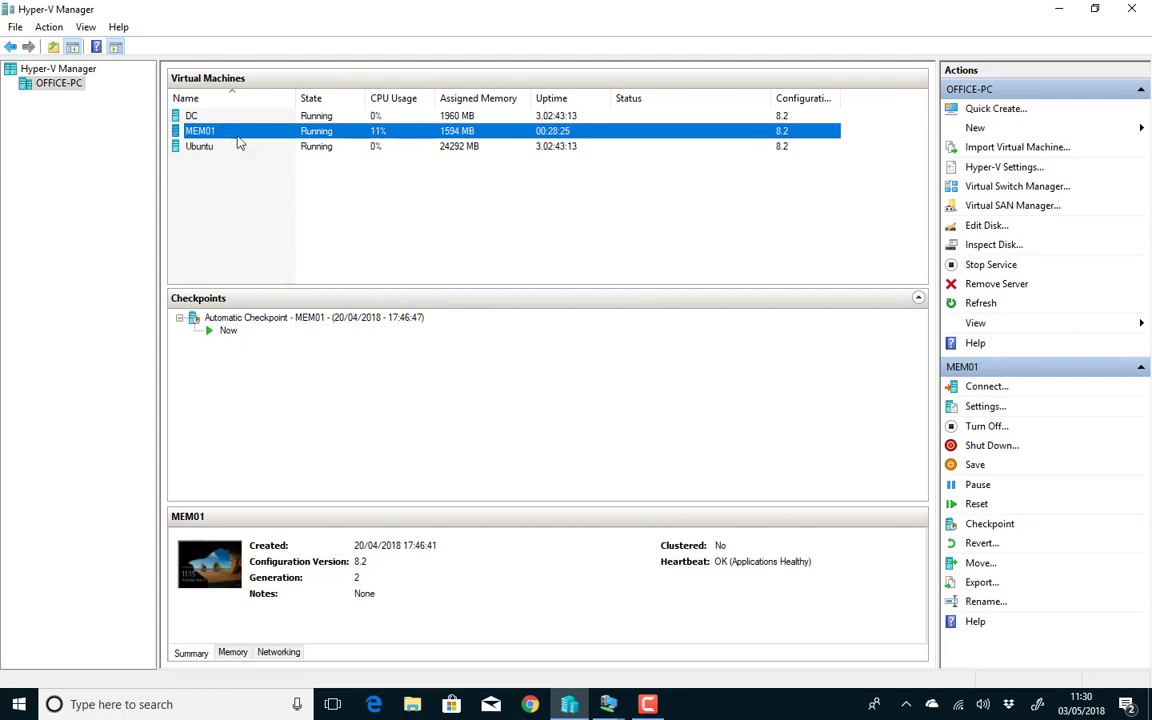
Check which virtual switch the DC virtual machine's network adapter uses, and close its settings
click(194, 117)
right_click(194, 117)
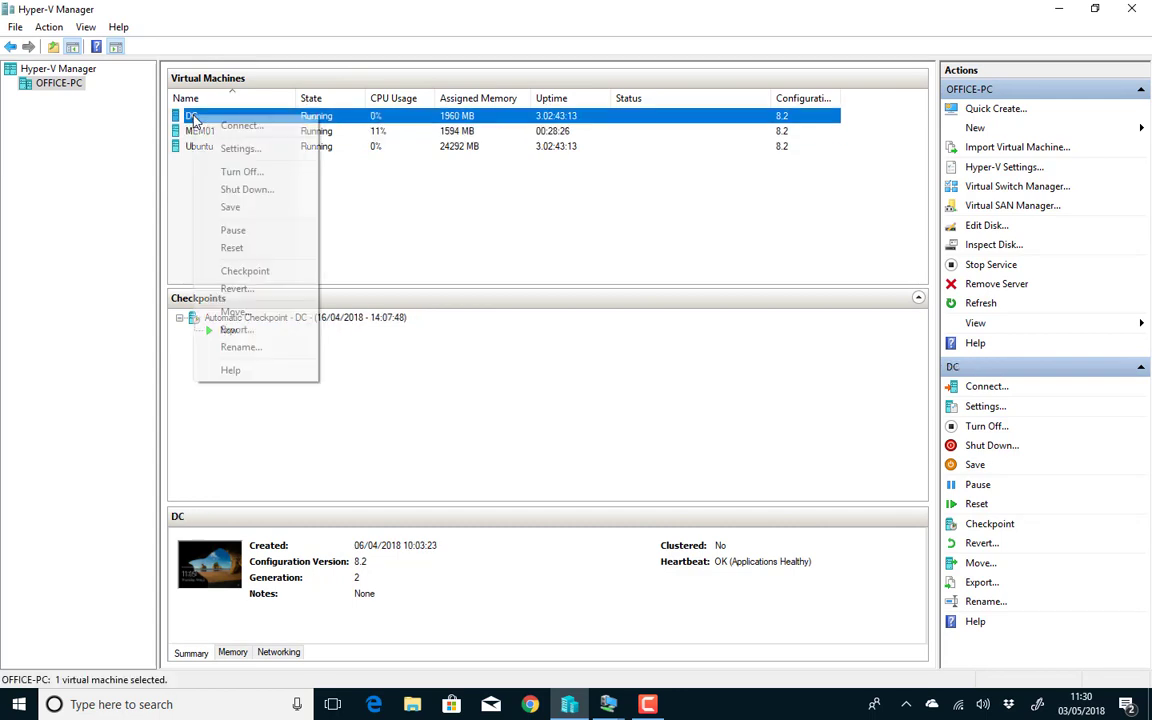
click(238, 148)
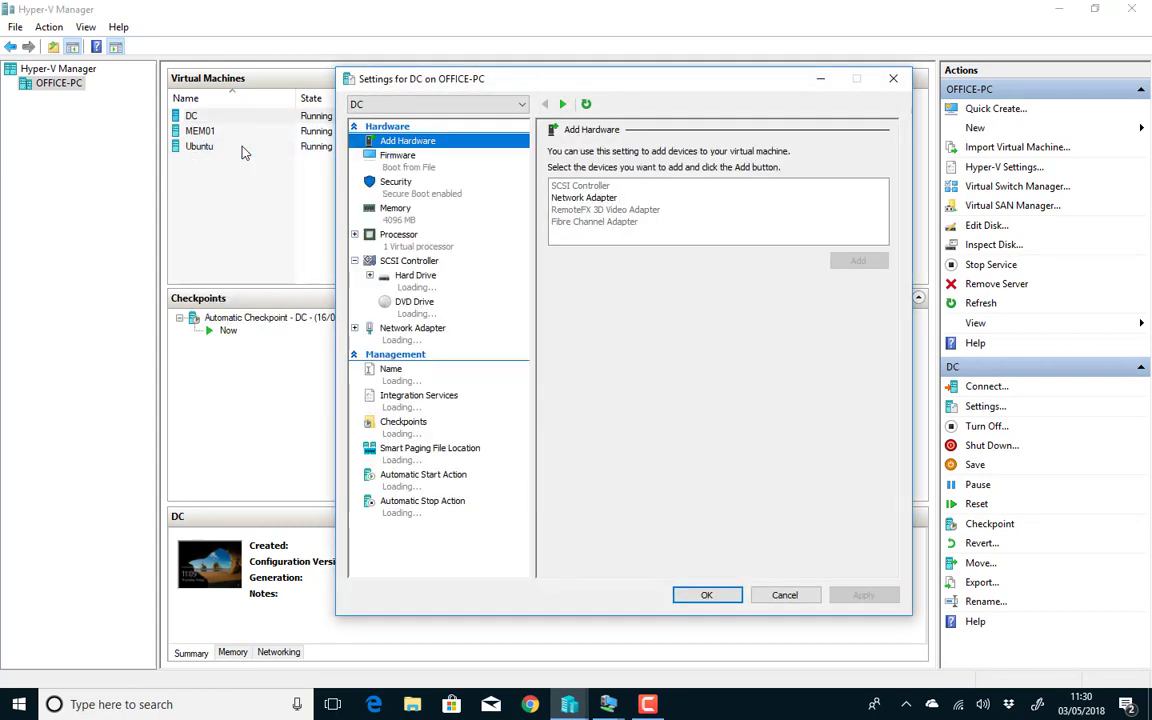
click(401, 340)
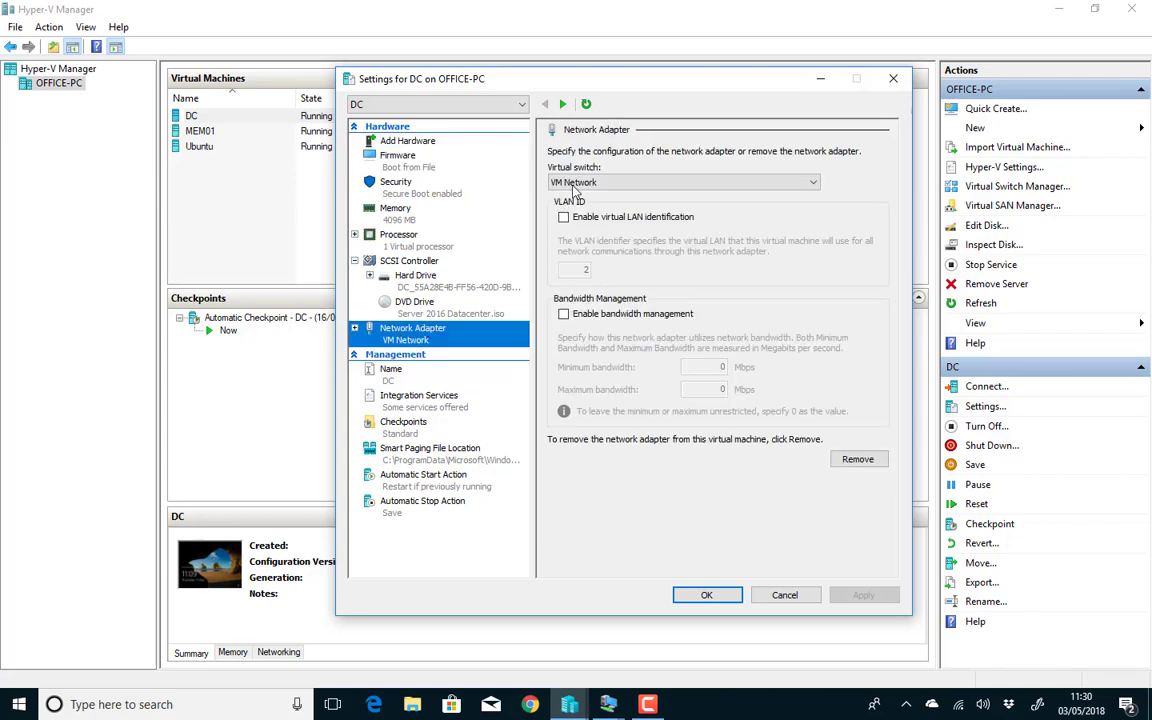
click(707, 596)
Check the virtual switch assigned to each of MEM01's two network adapters, and close its settings
click(201, 134)
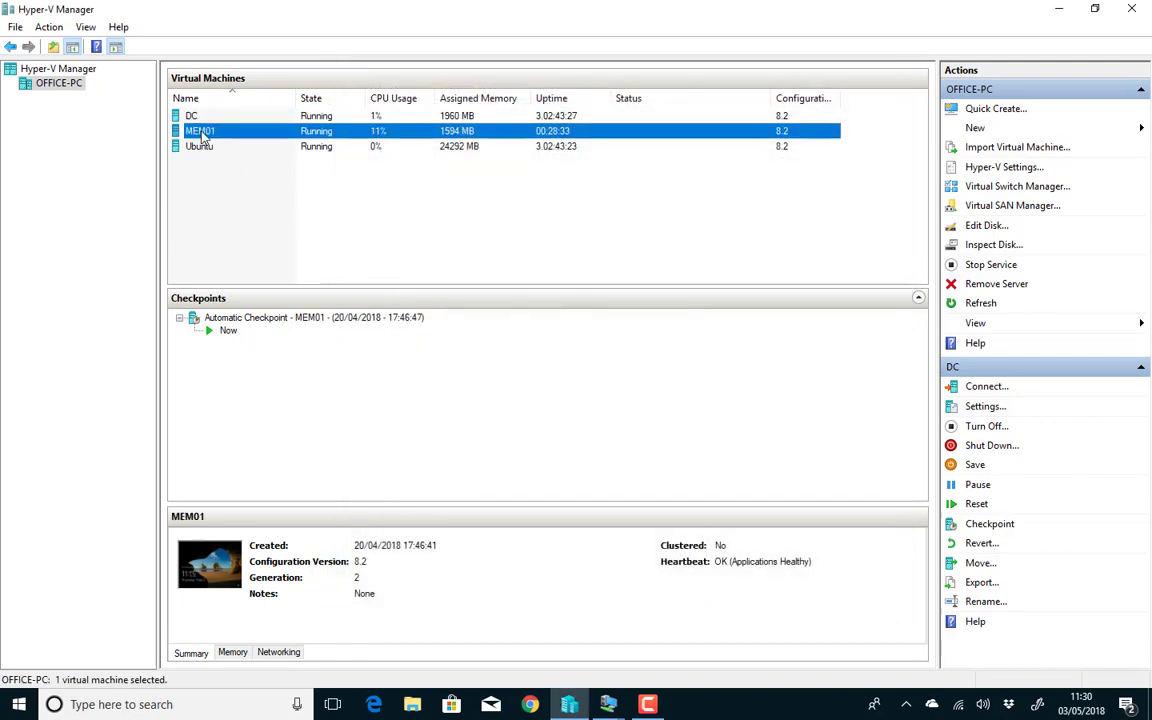
right_click(201, 134)
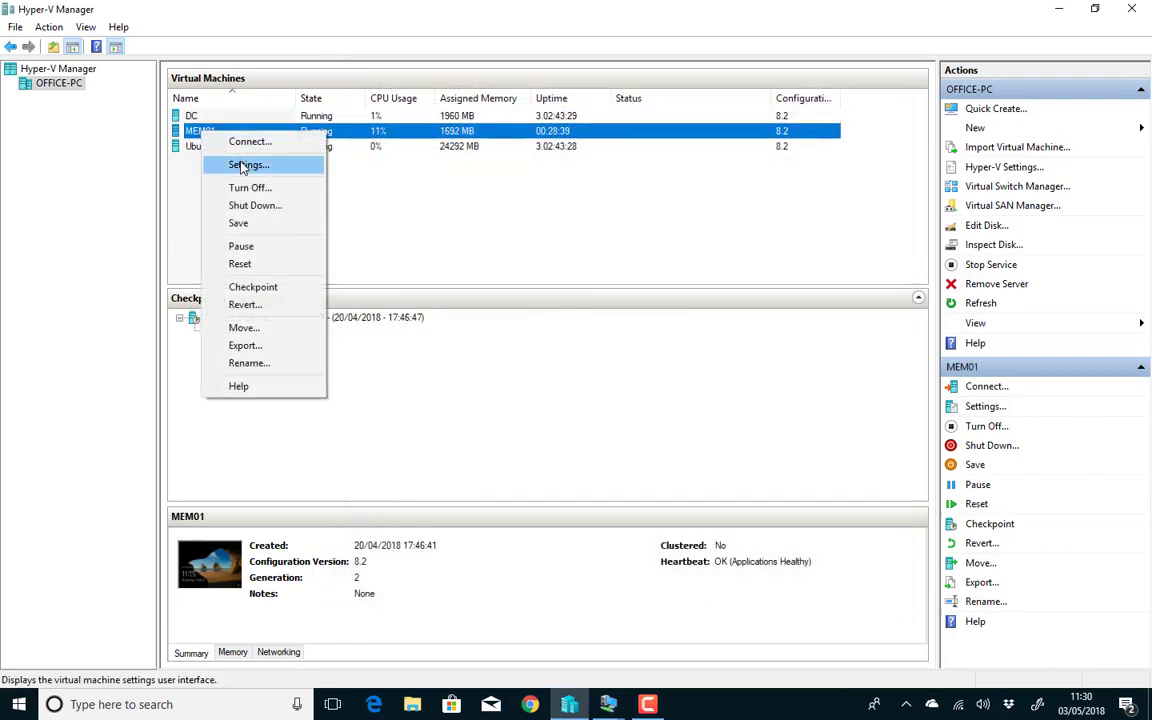
click(240, 165)
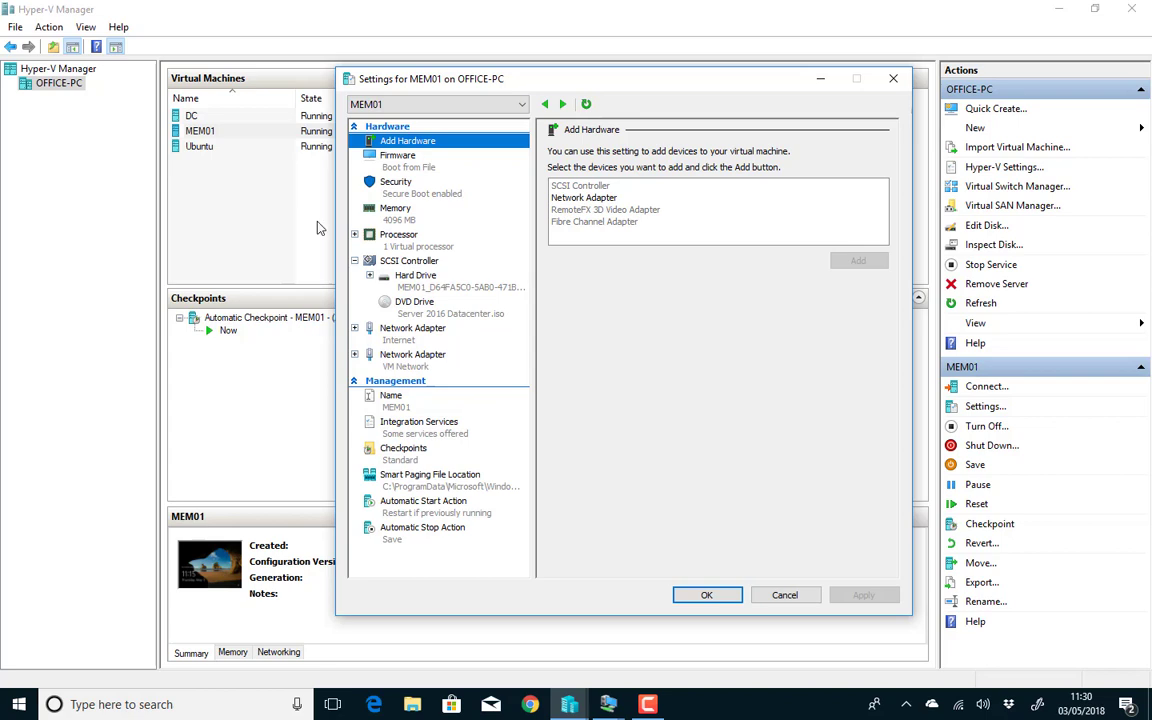
click(421, 365)
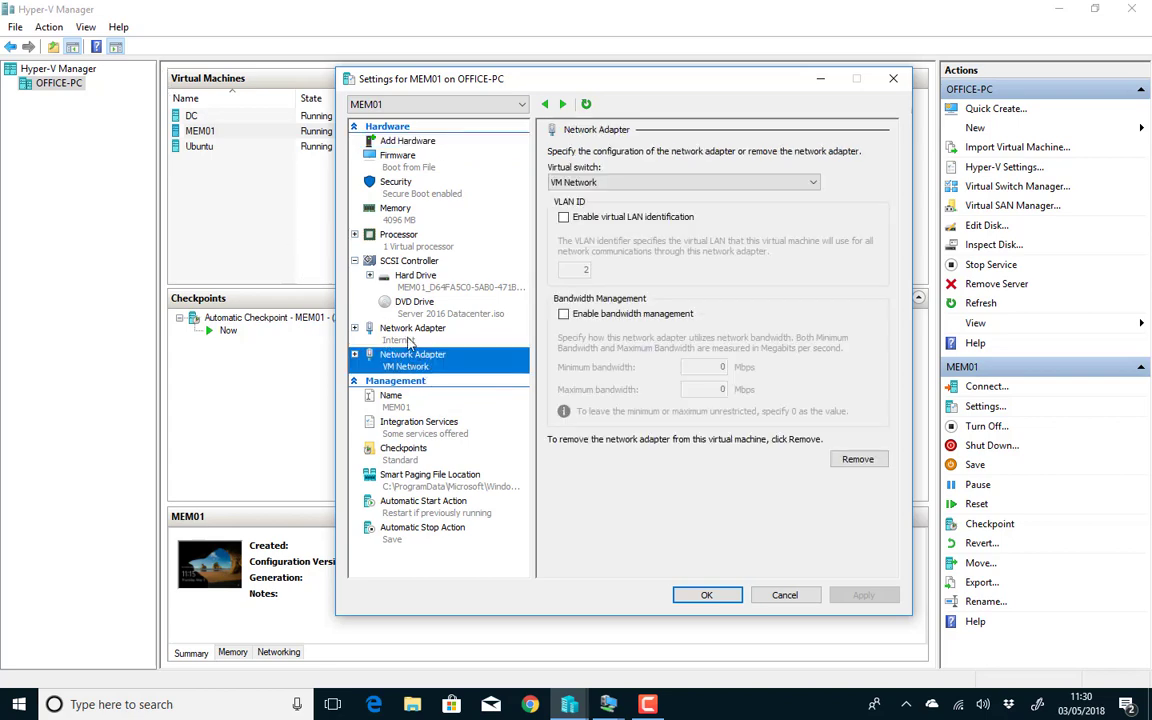
click(408, 342)
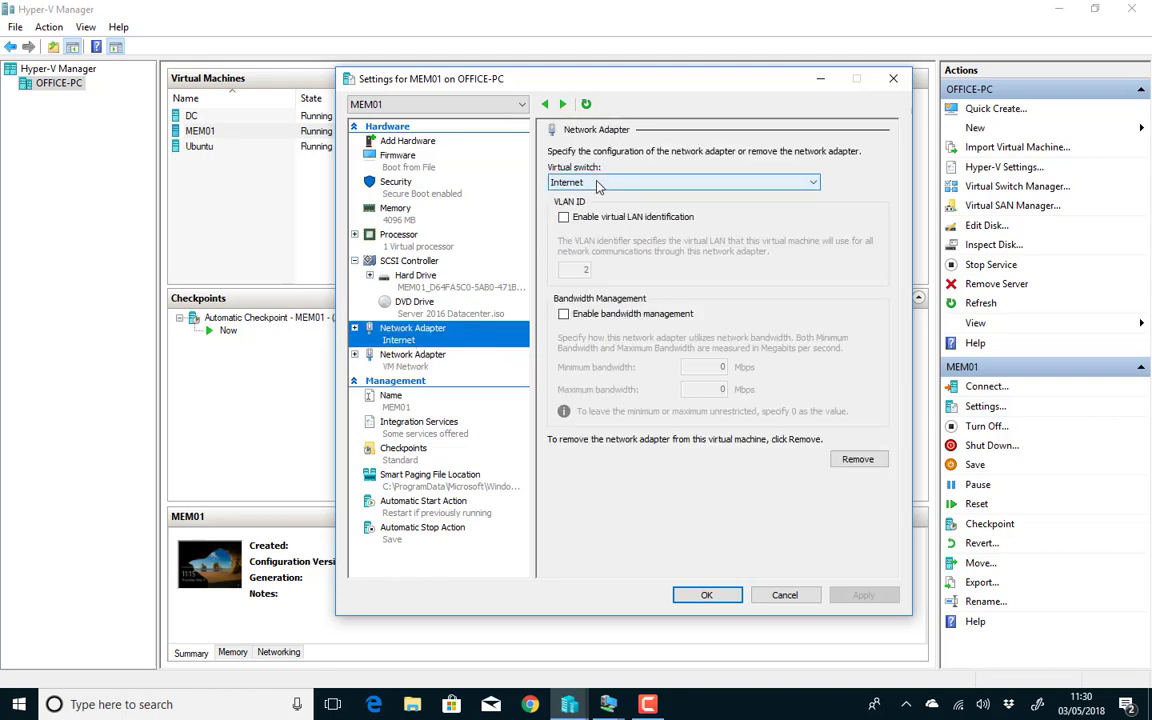
click(711, 594)
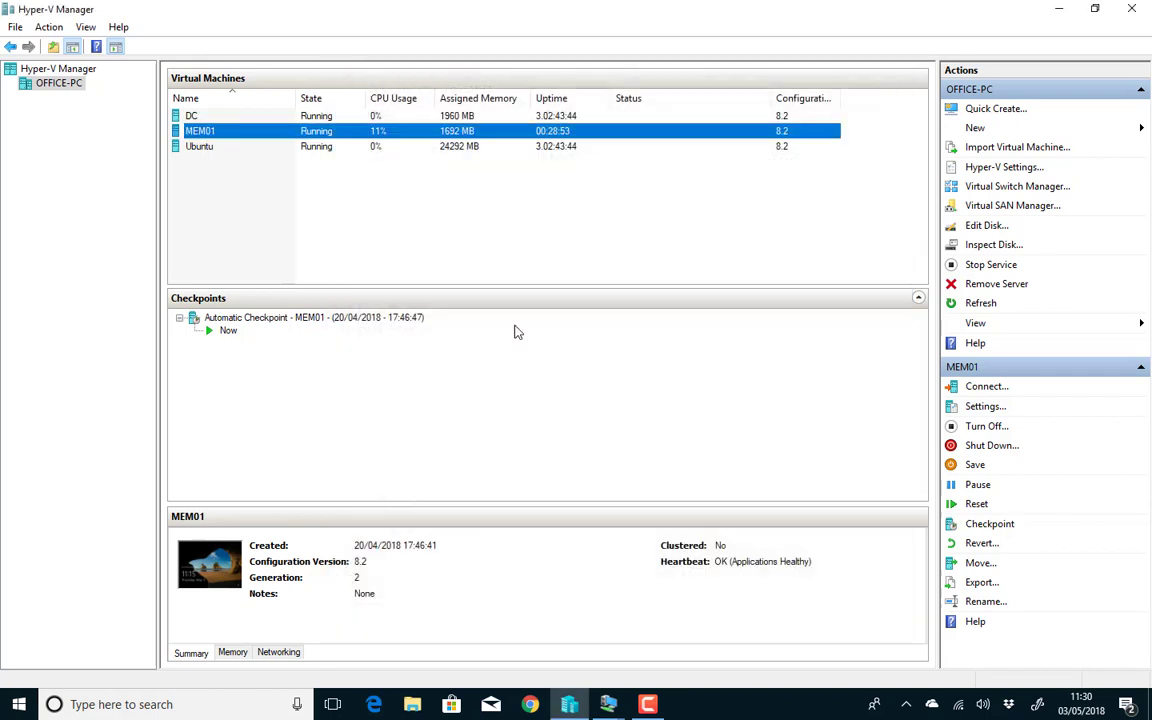
Connect to the MEM01 virtual machine in full screen and bring up its Local Server properties in Server Manager
right_click(218, 139)
click(240, 147)
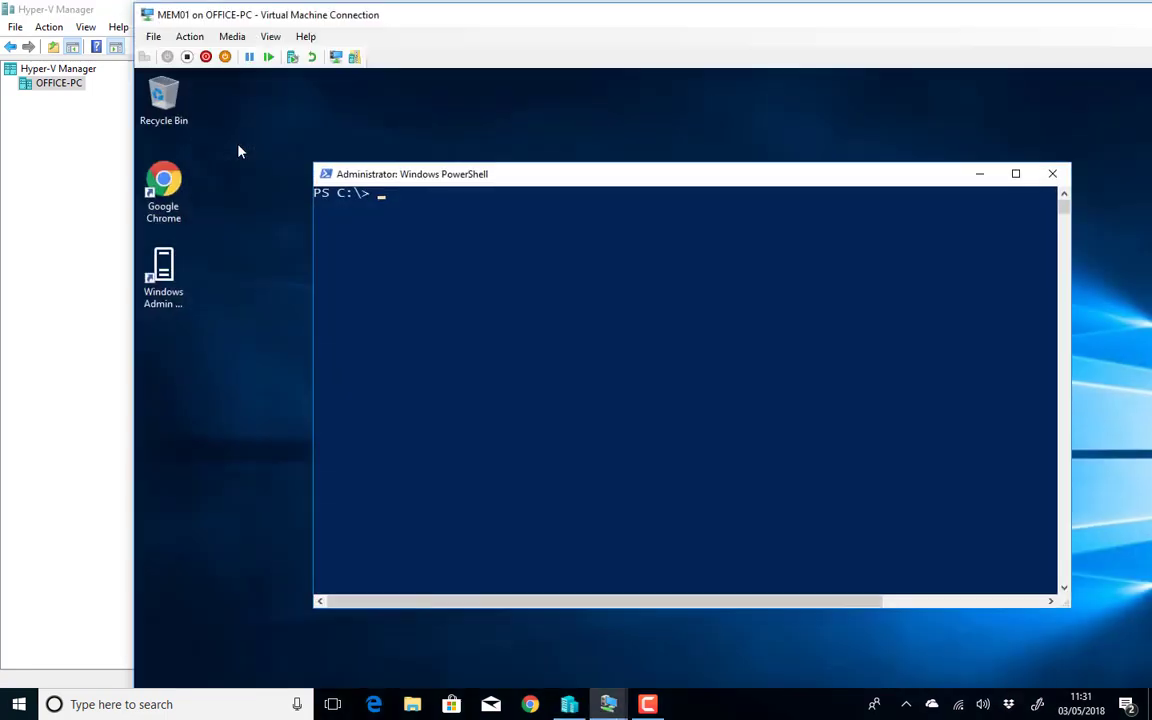
double_click(334, 20)
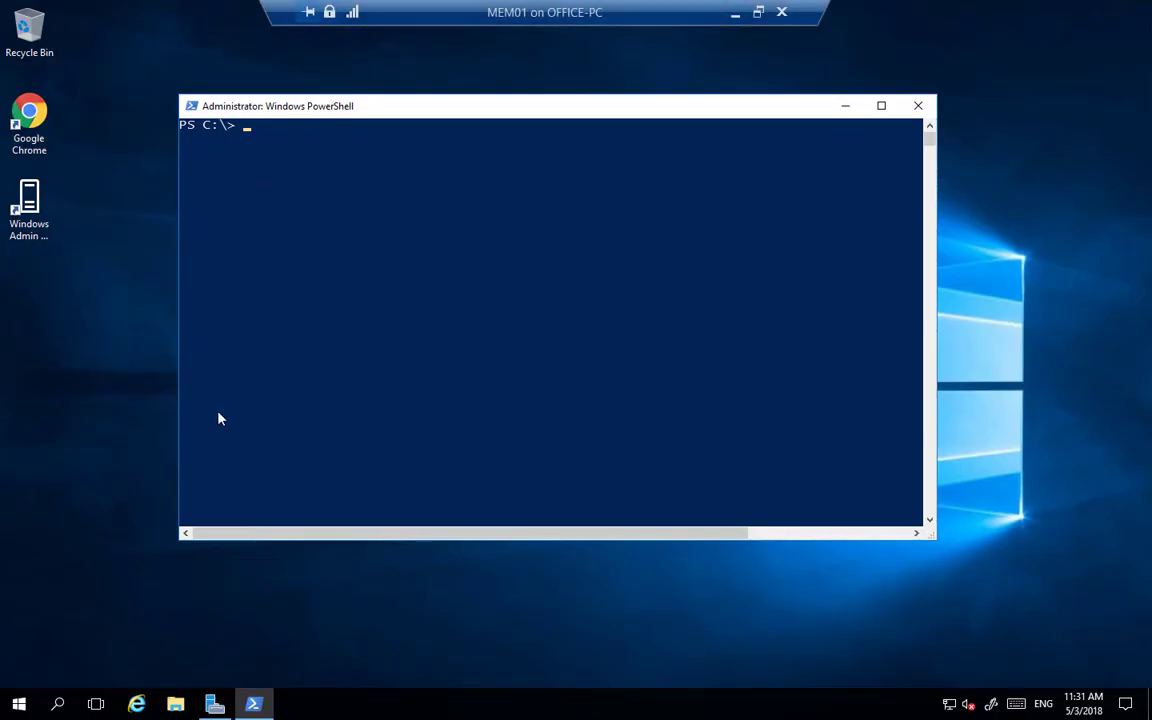
click(212, 706)
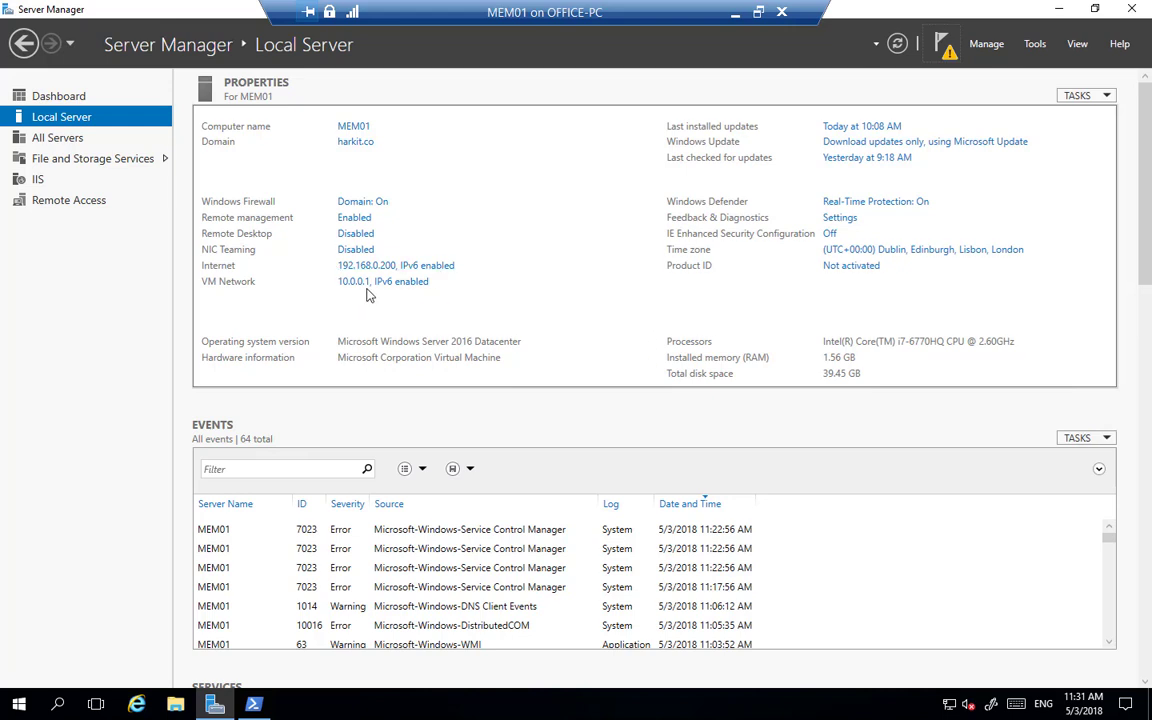
List the installed Windows features in PowerShell with Get-WindowsFeature | where installed, and review the list from its beginning
click(255, 705)
text(get-)
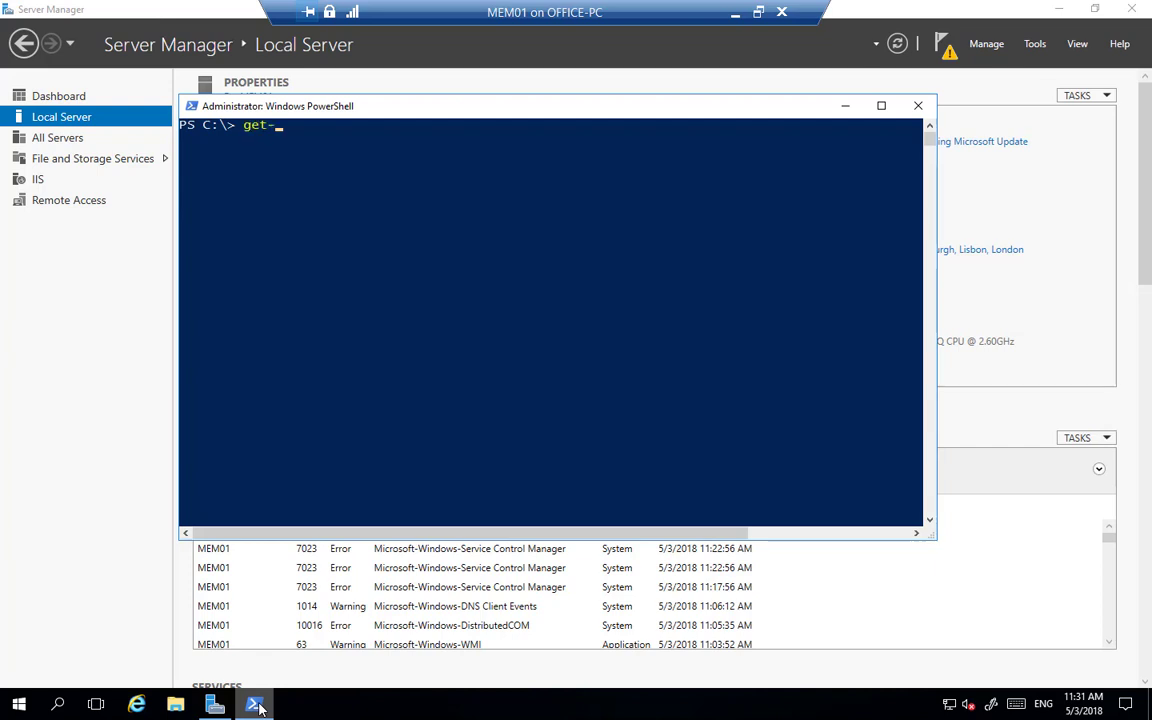
text(windowsf)
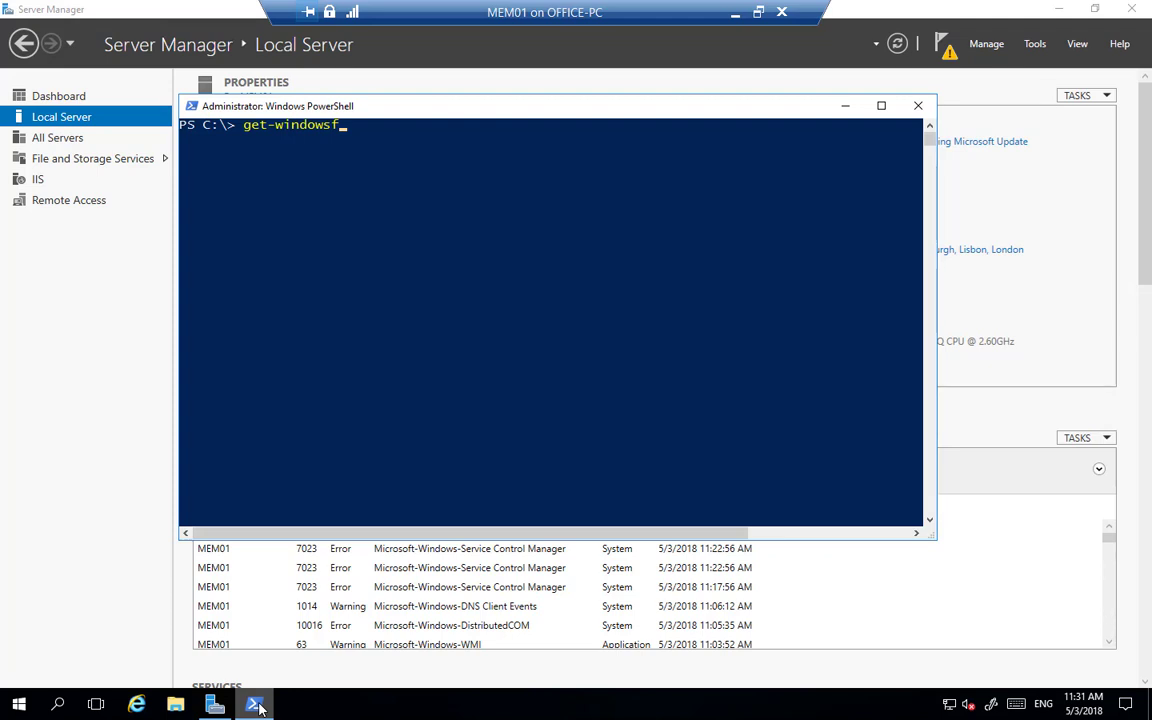
key(Tab)
text(| where installed)
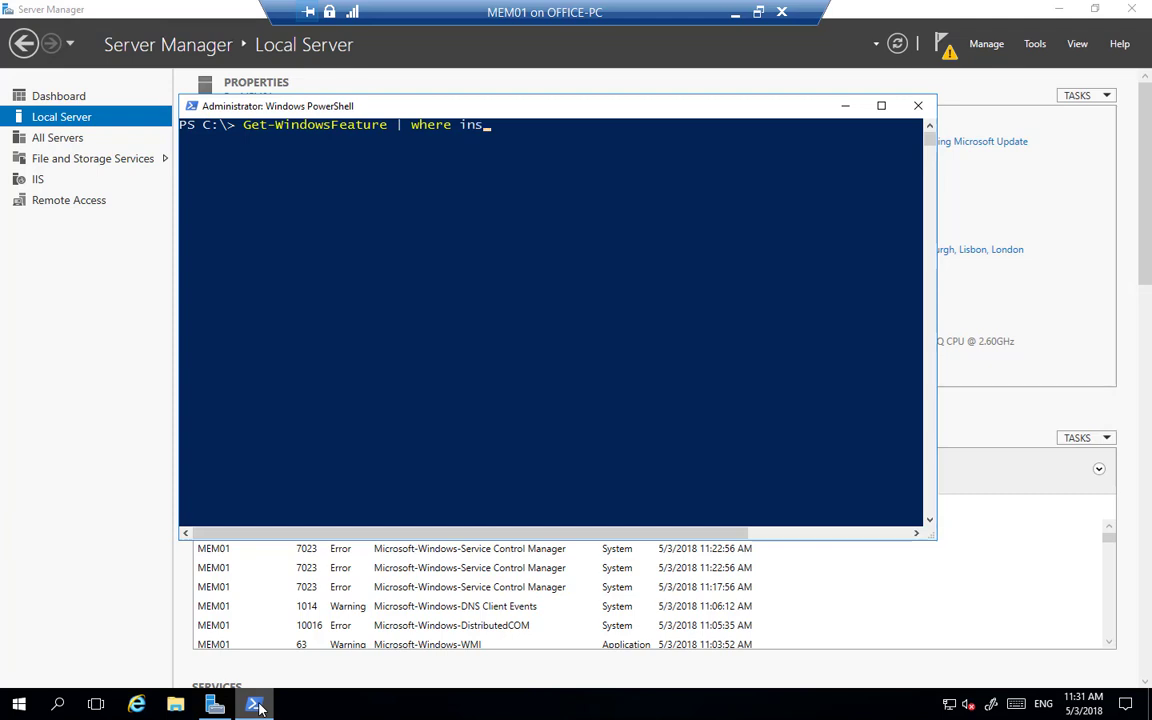
key(Return)
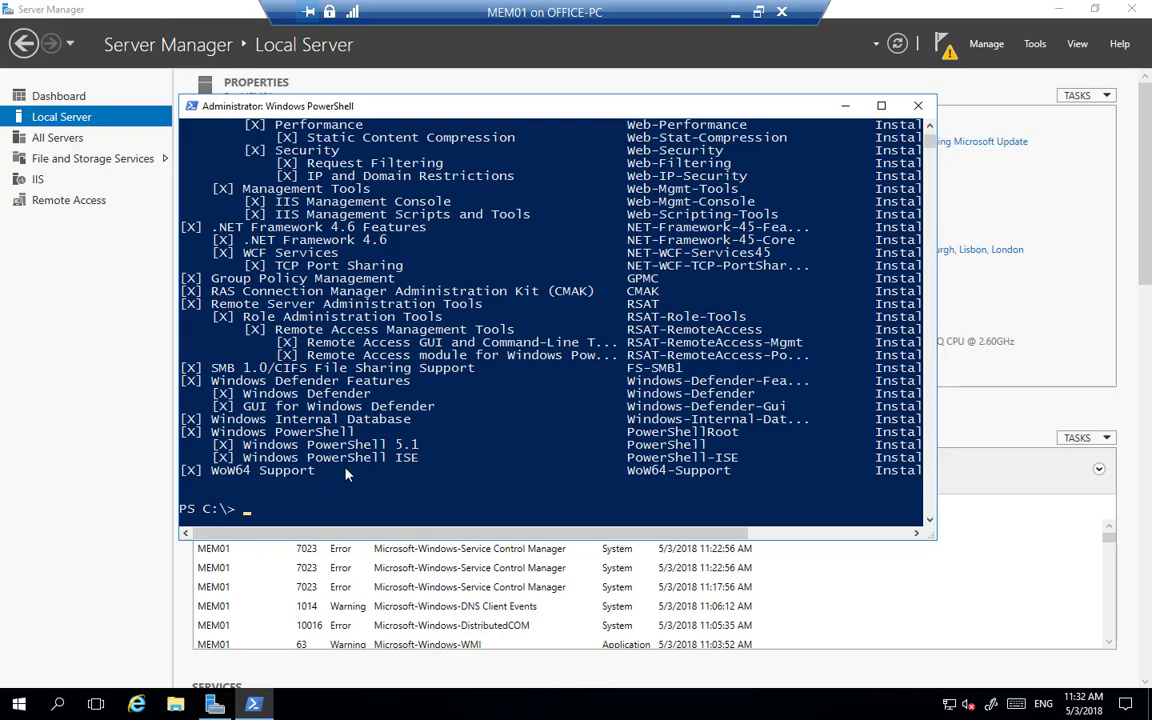
scroll(386, 284, up, 6)
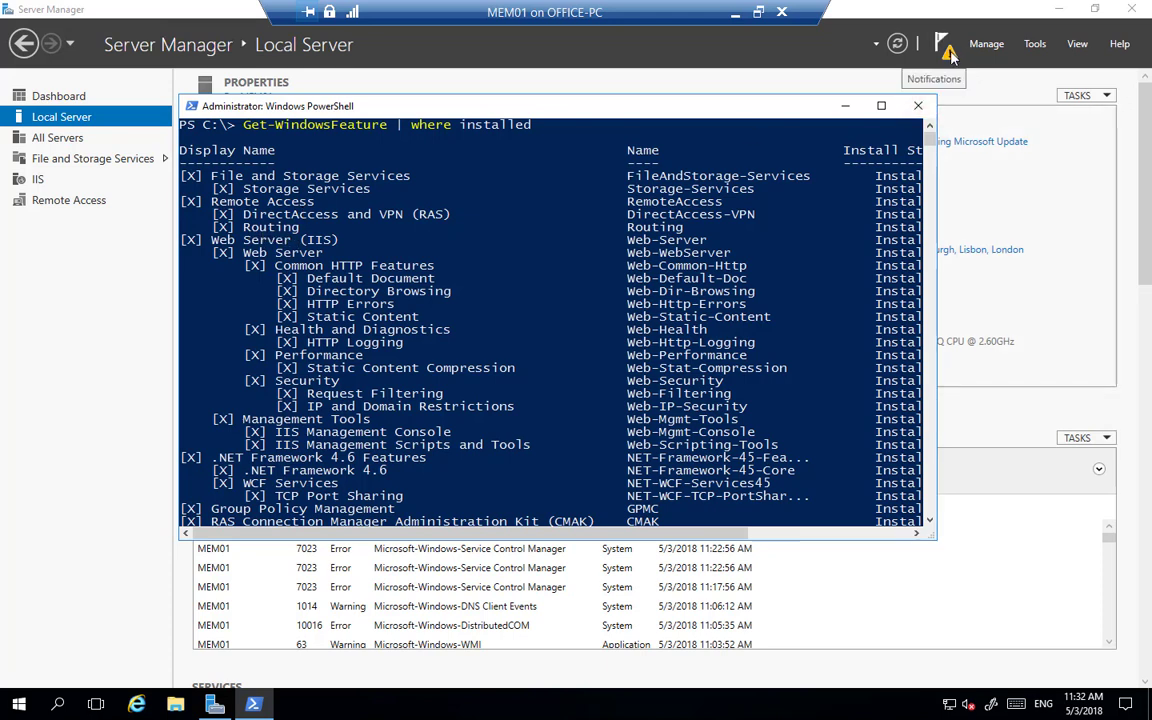
Open Routing and Remote Access from Server Manager and start the setup wizard for MEM01 (local), proceeding to the configuration choices
click(1035, 44)
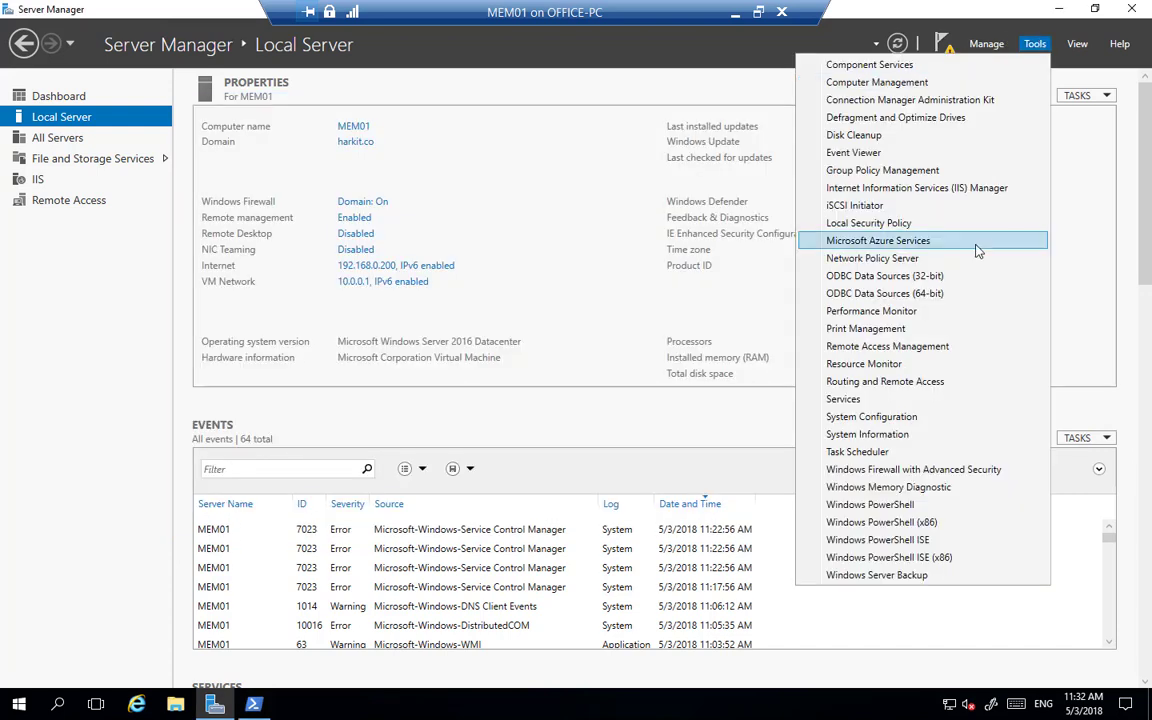
click(912, 389)
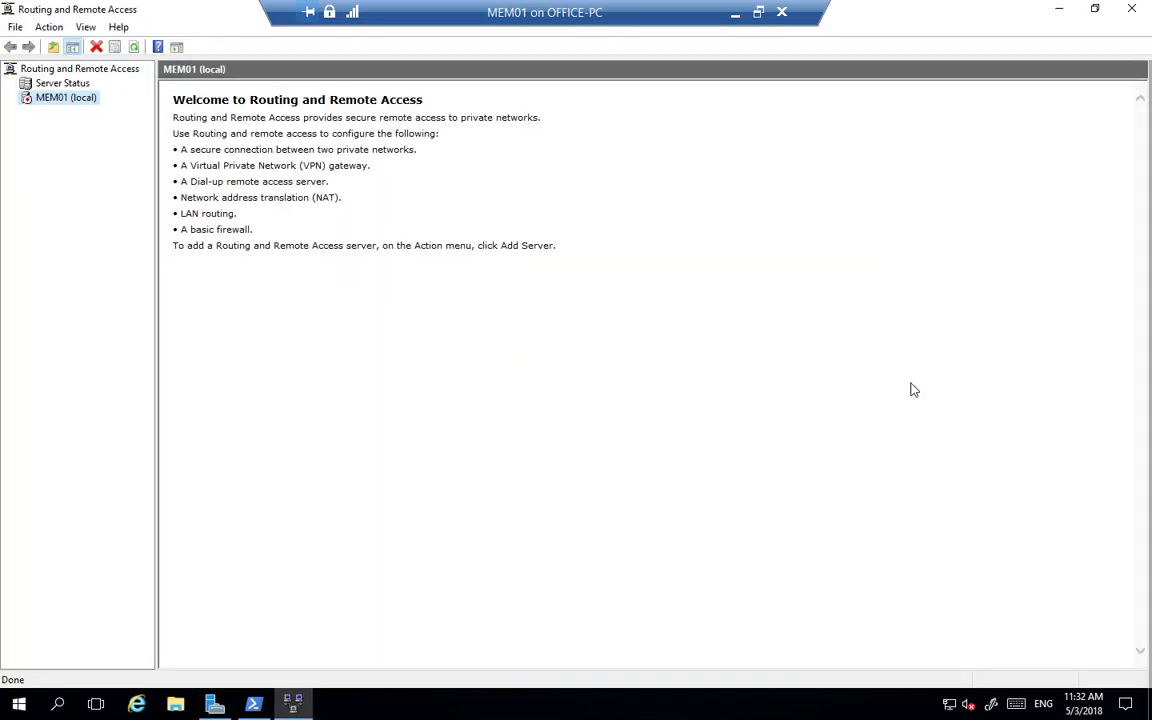
right_click(69, 104)
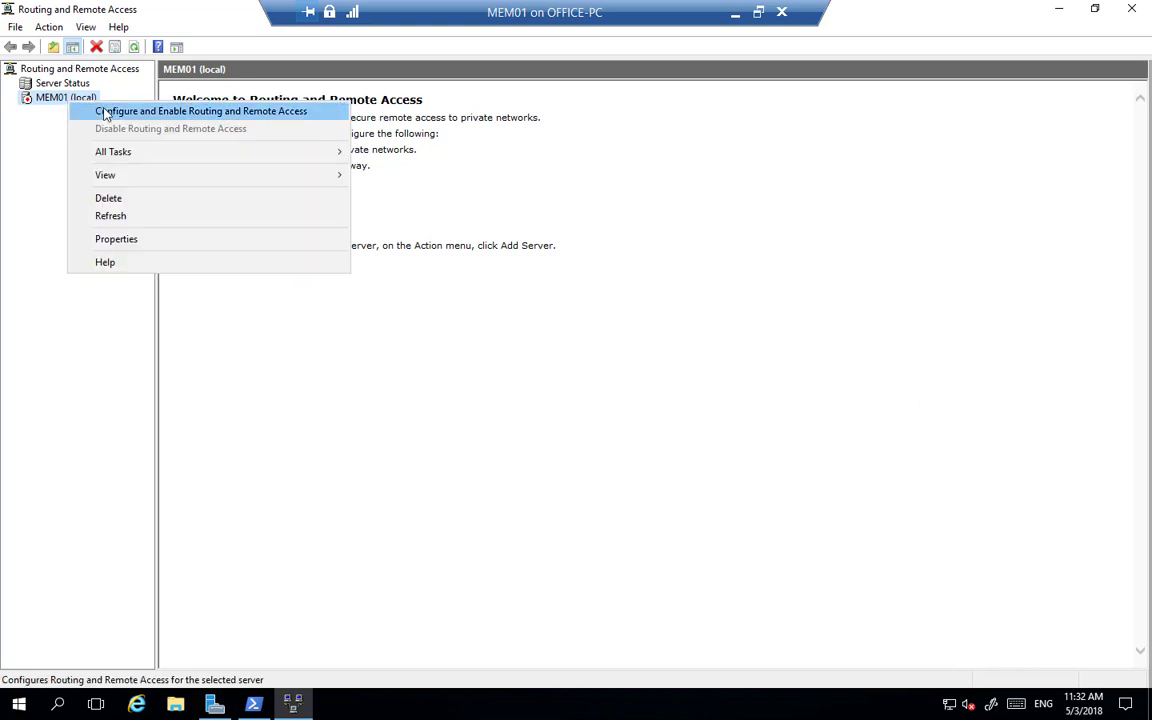
click(104, 113)
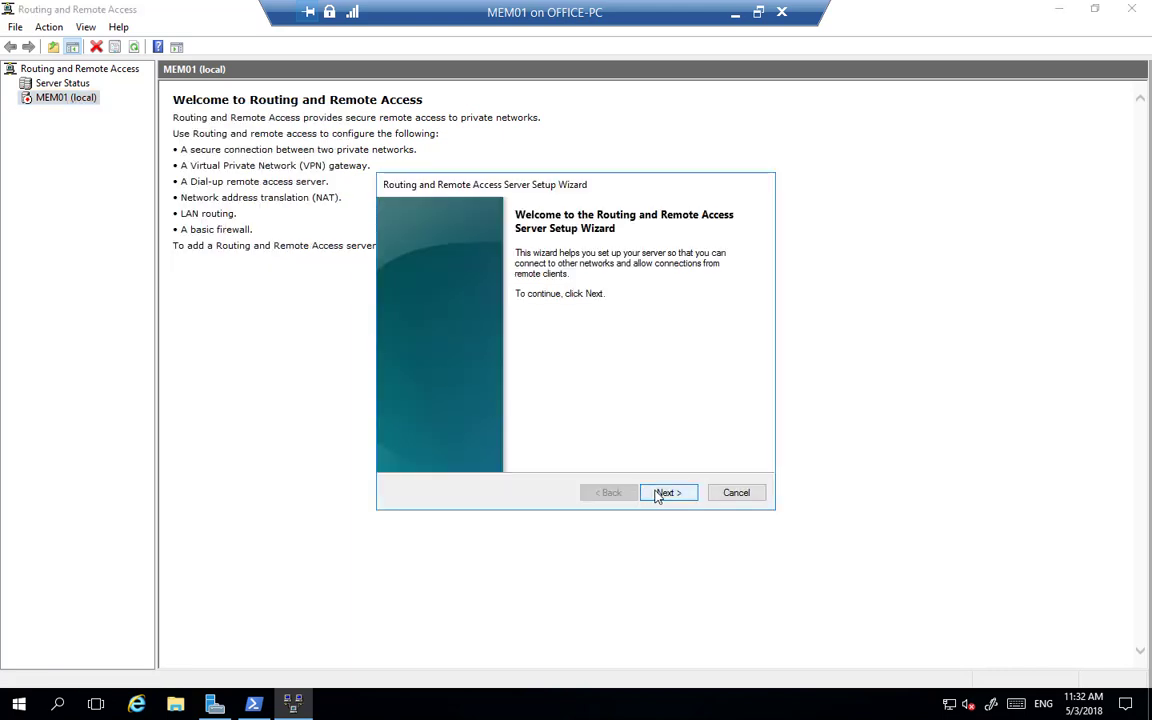
click(663, 492)
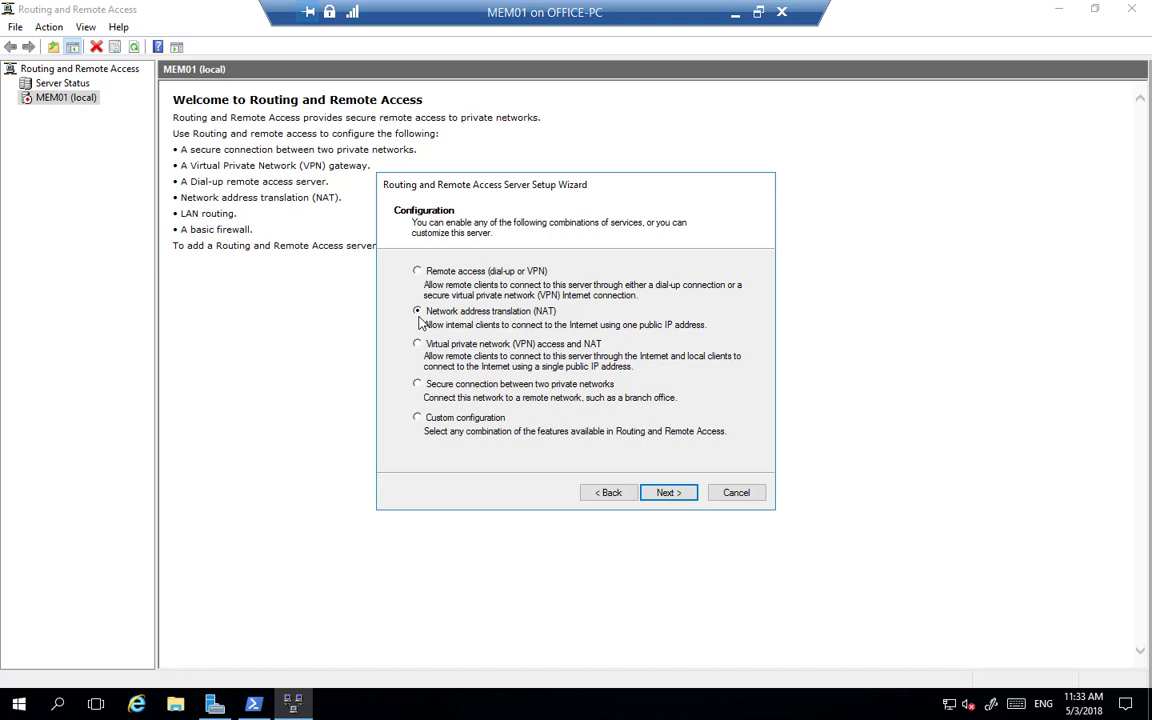
Choose Custom configuration with only NAT enabled, finish the wizard and start the Routing and Remote Access service
click(470, 418)
click(663, 492)
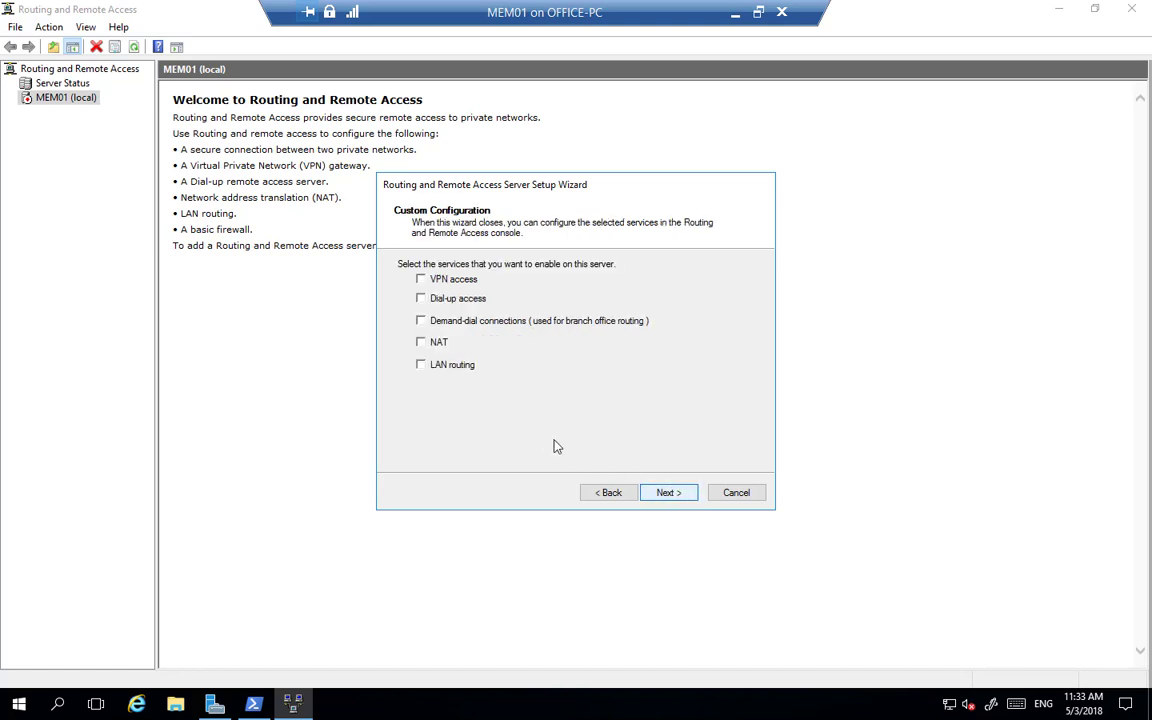
click(420, 342)
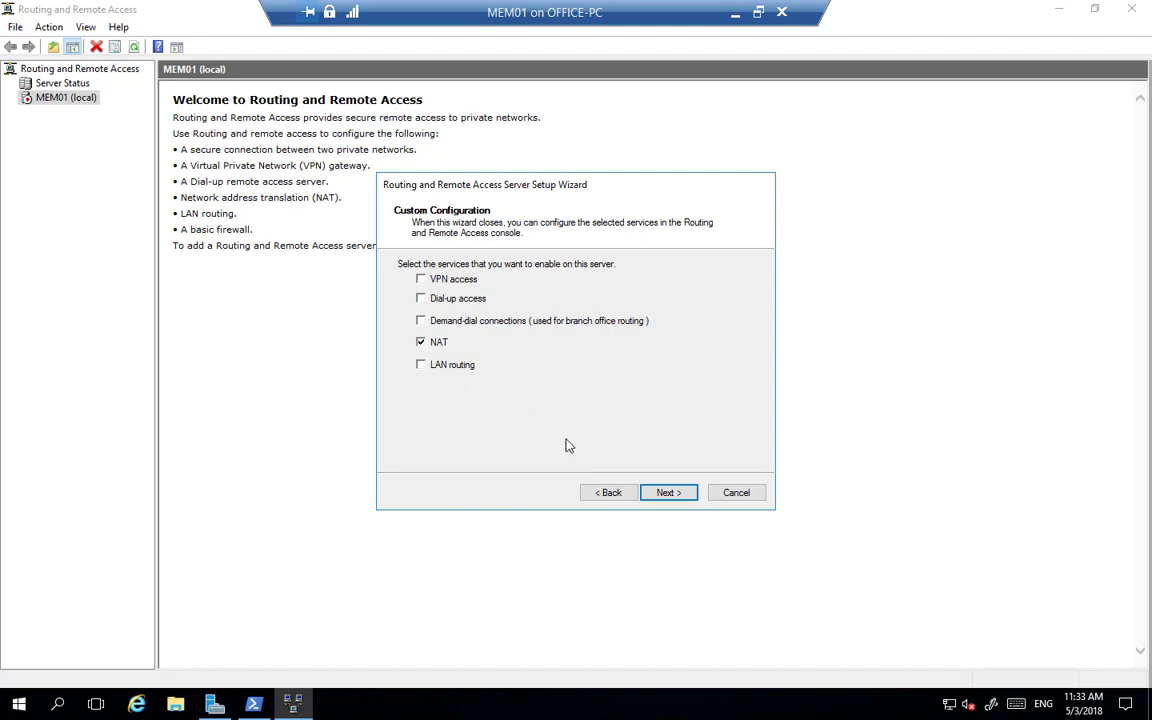
click(660, 493)
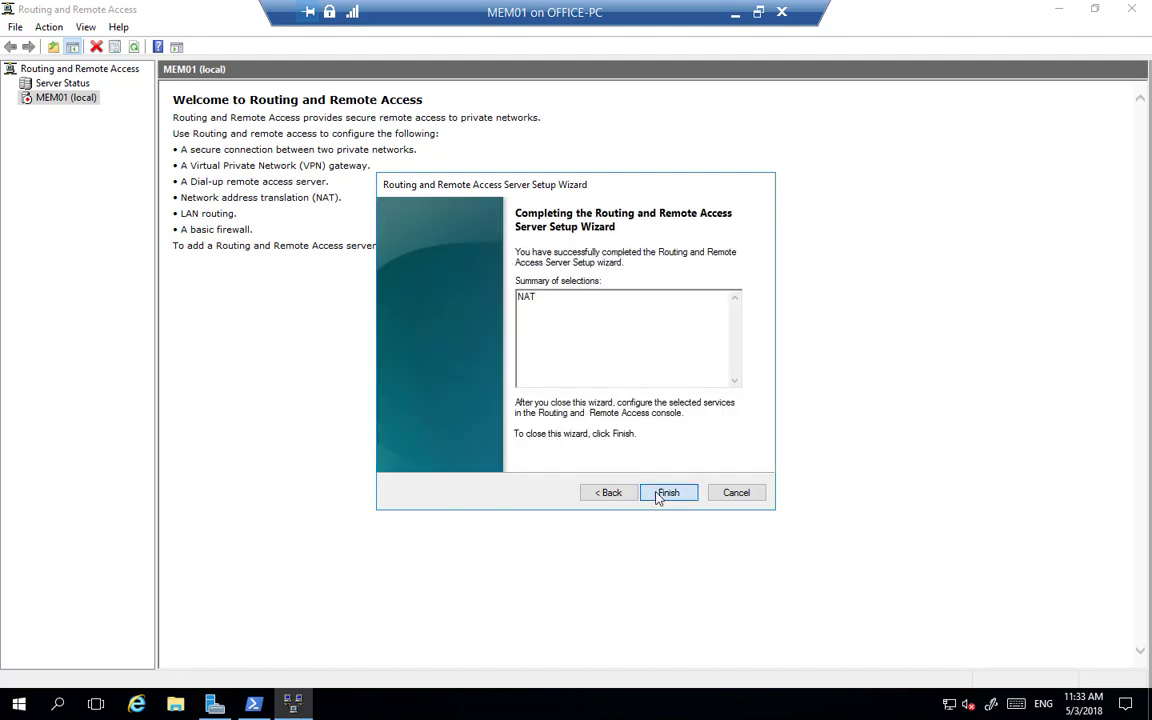
click(666, 492)
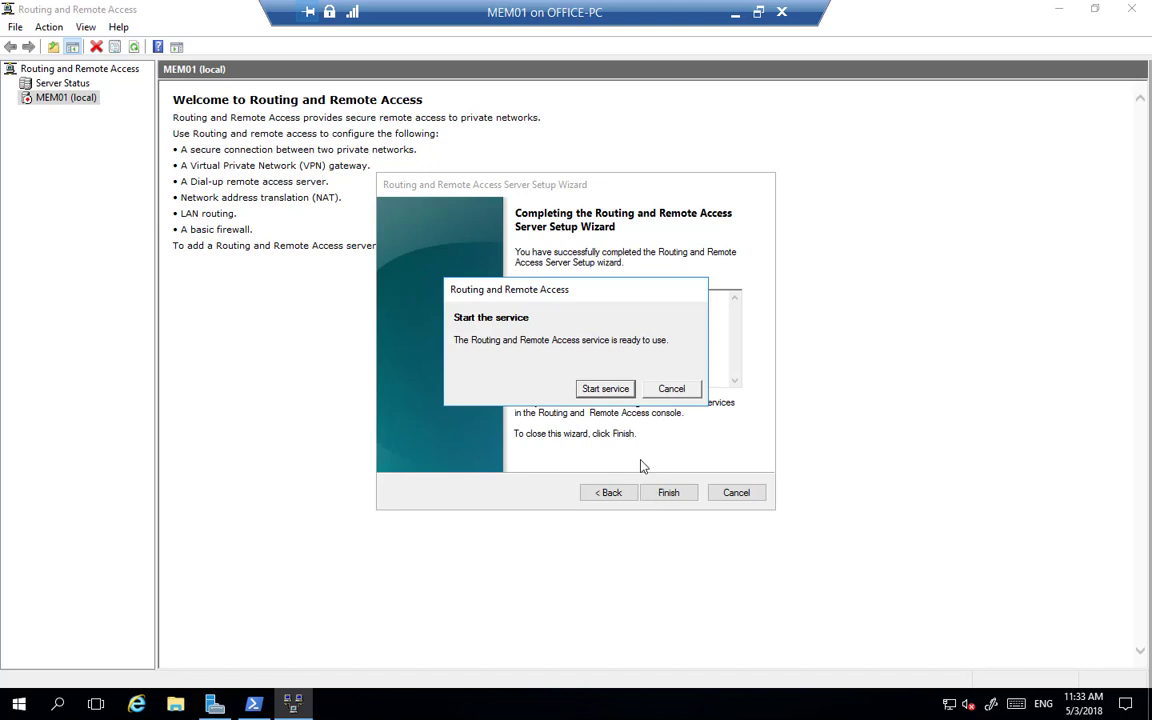
click(601, 390)
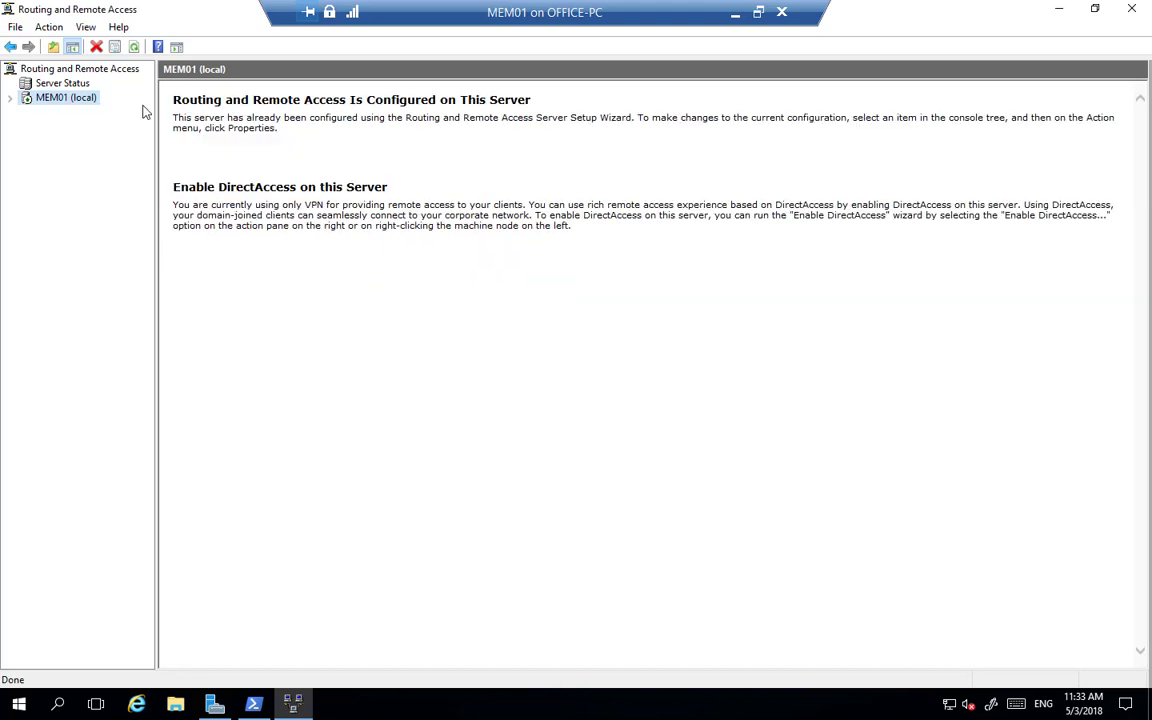
Add the Internet interface to NAT under MEM01's IPv4 node as a public interface connected to the Internet with NAT enabled
click(10, 98)
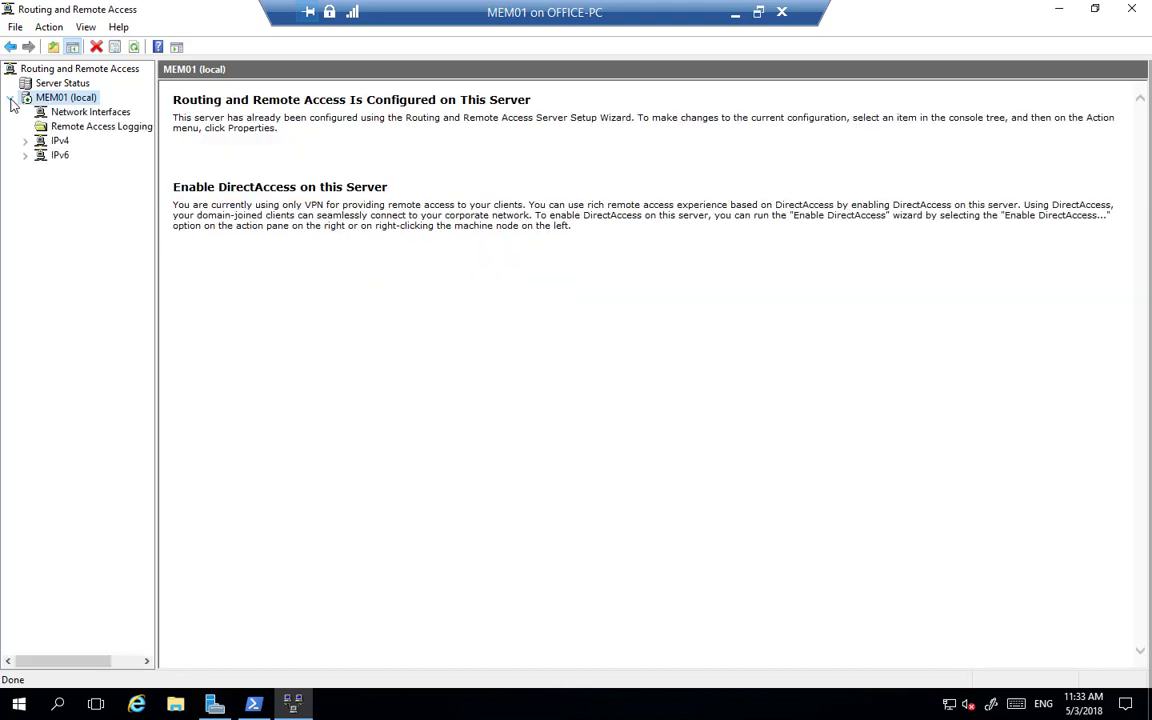
click(25, 141)
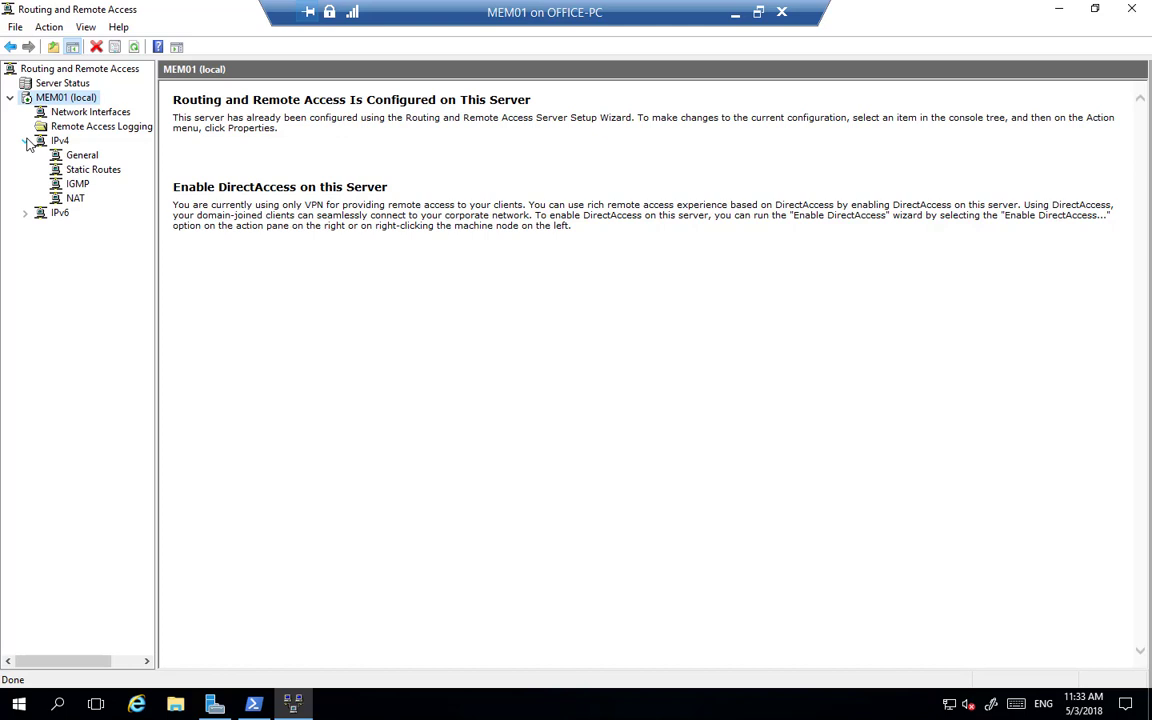
click(74, 199)
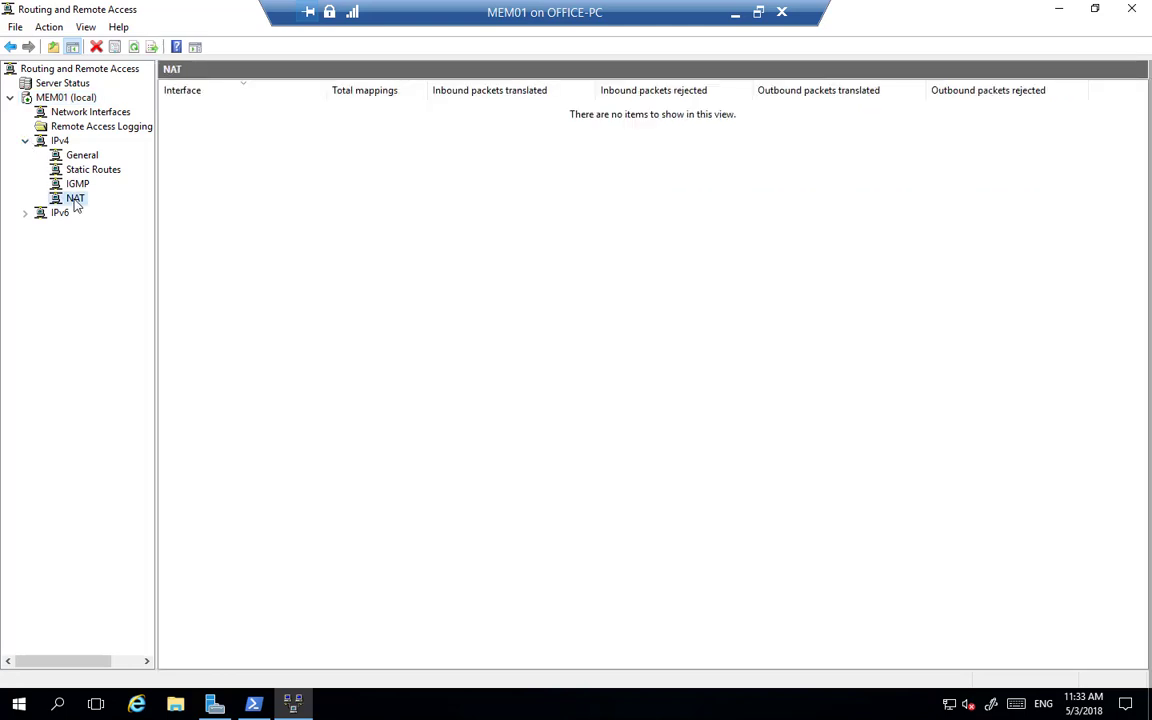
right_click(286, 148)
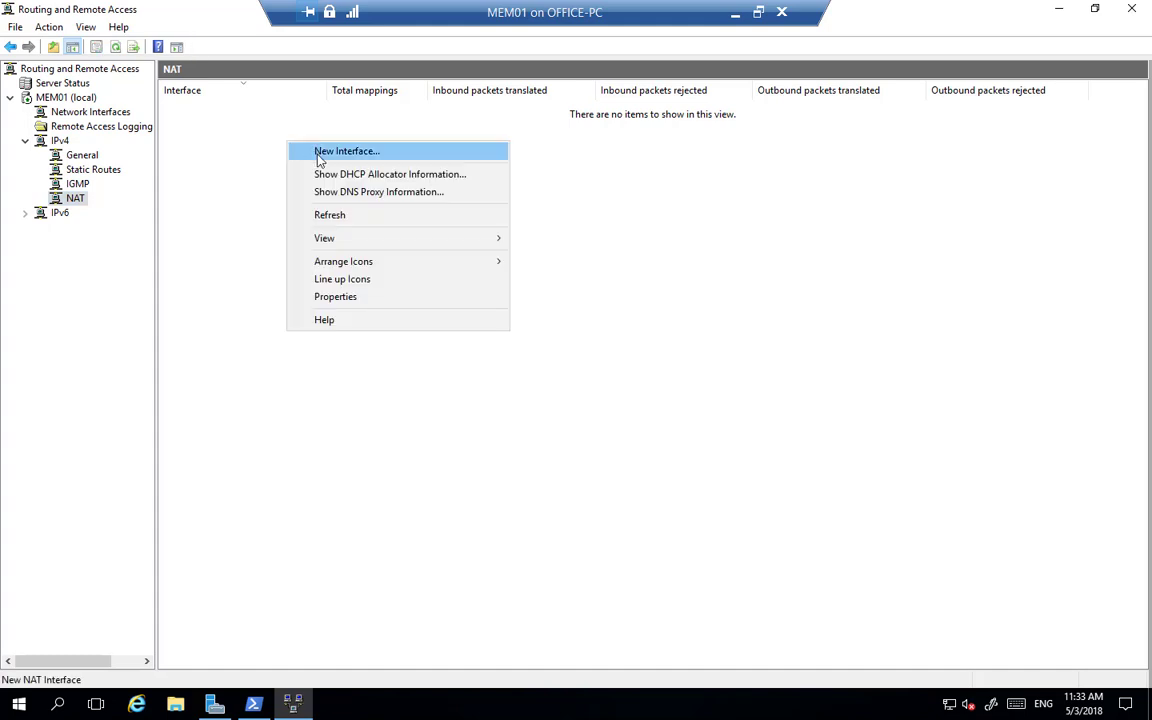
click(319, 154)
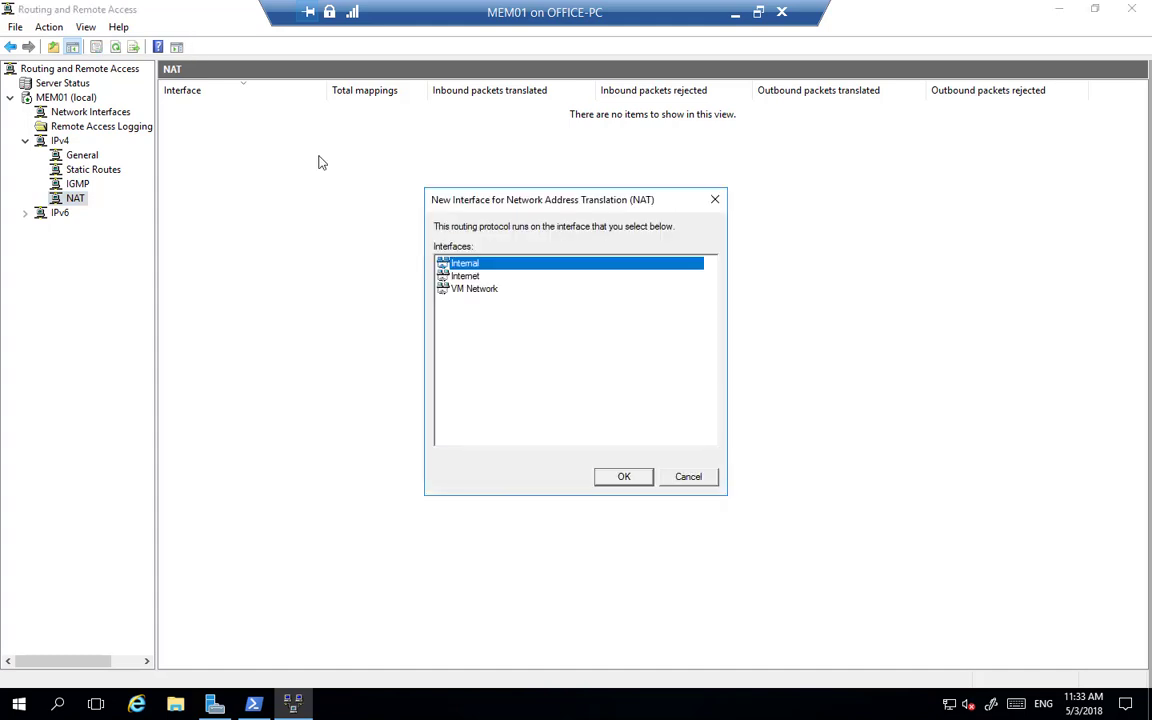
click(469, 280)
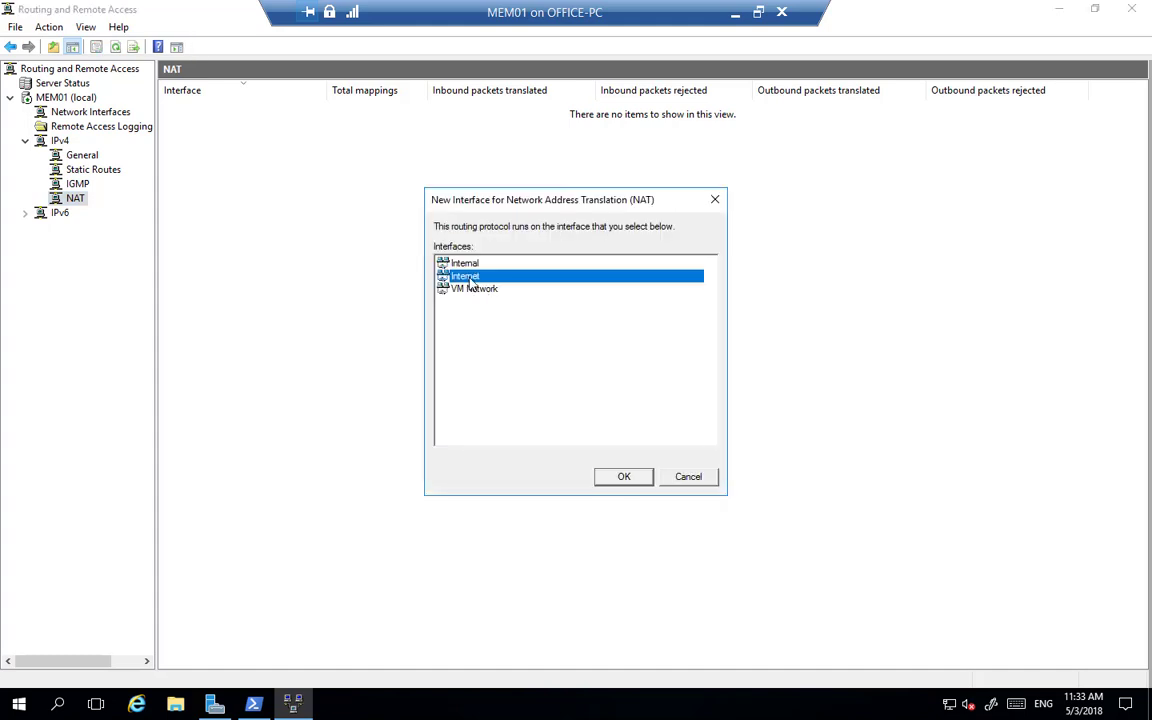
click(618, 478)
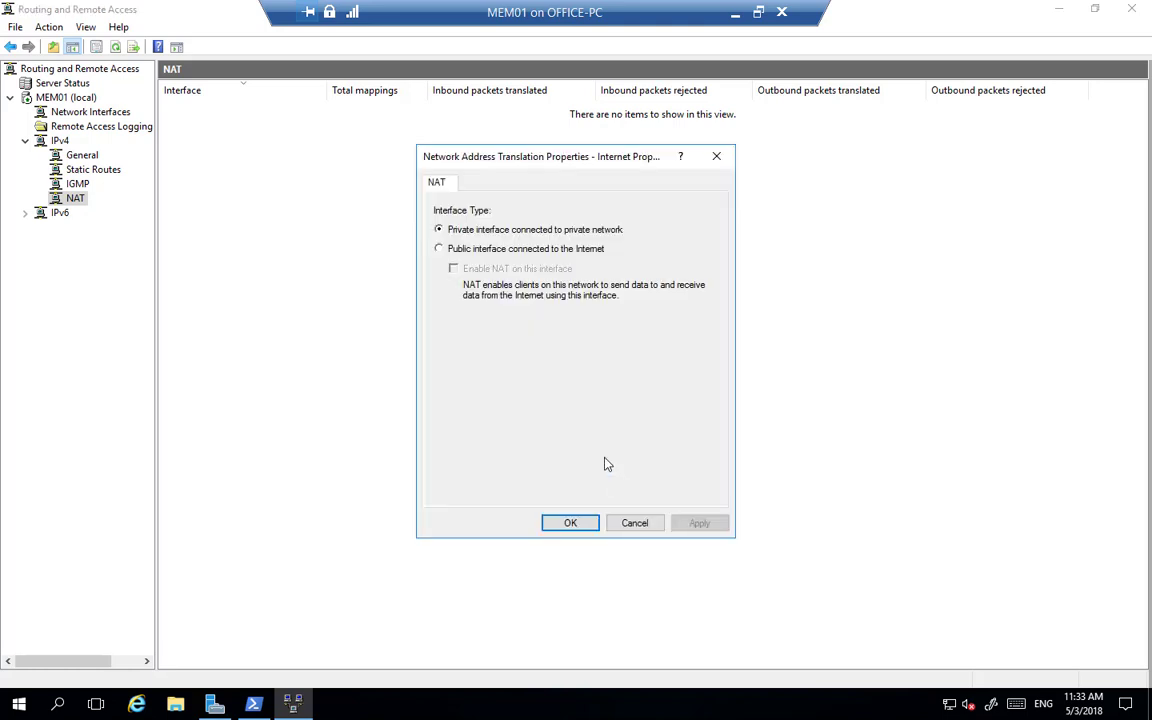
click(440, 248)
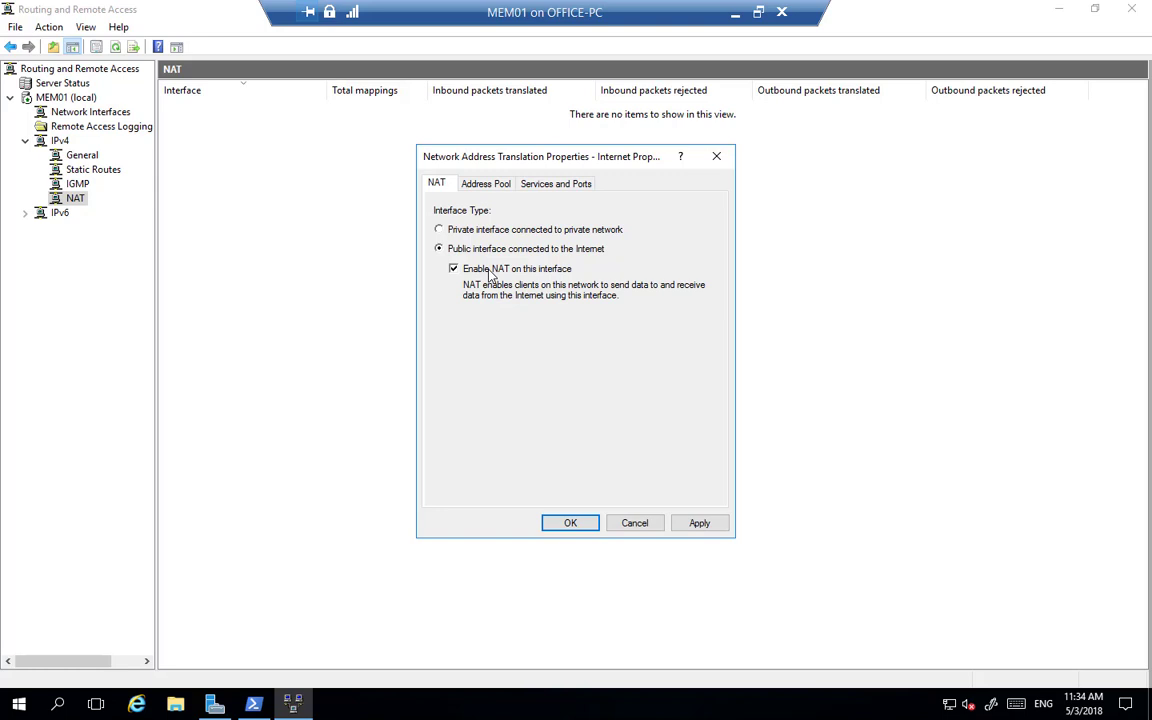
click(570, 523)
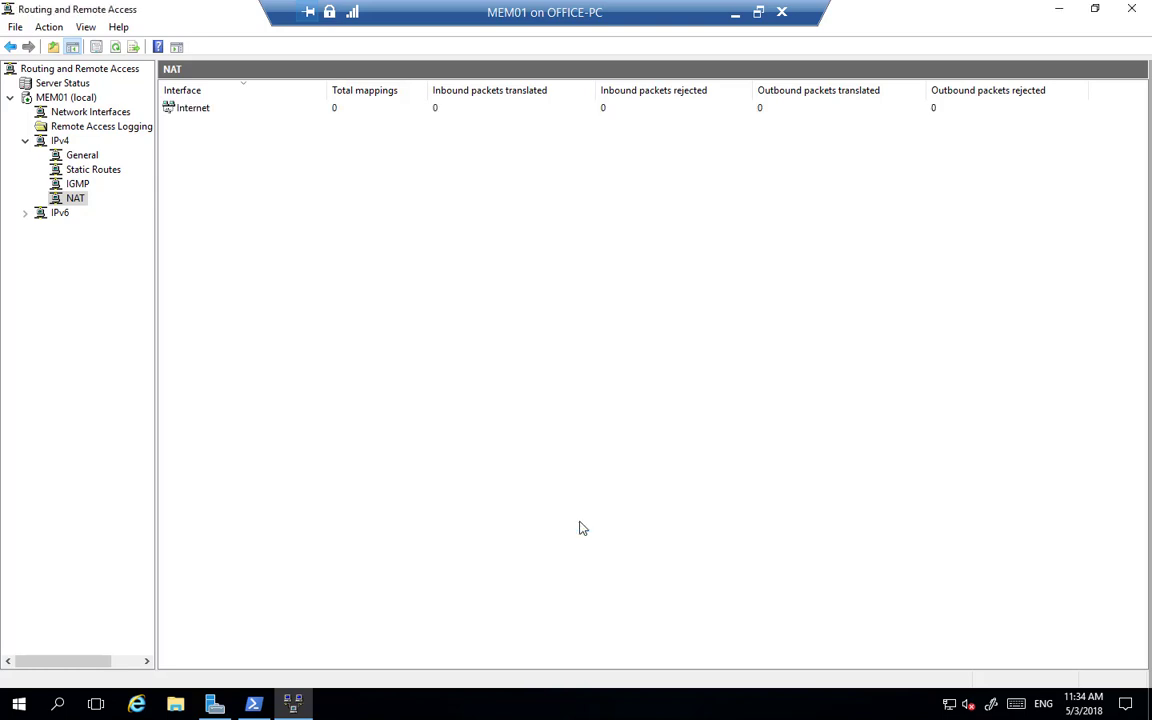
Add the VM Network interface to NAT as a private interface connected to the private network
right_click(72, 205)
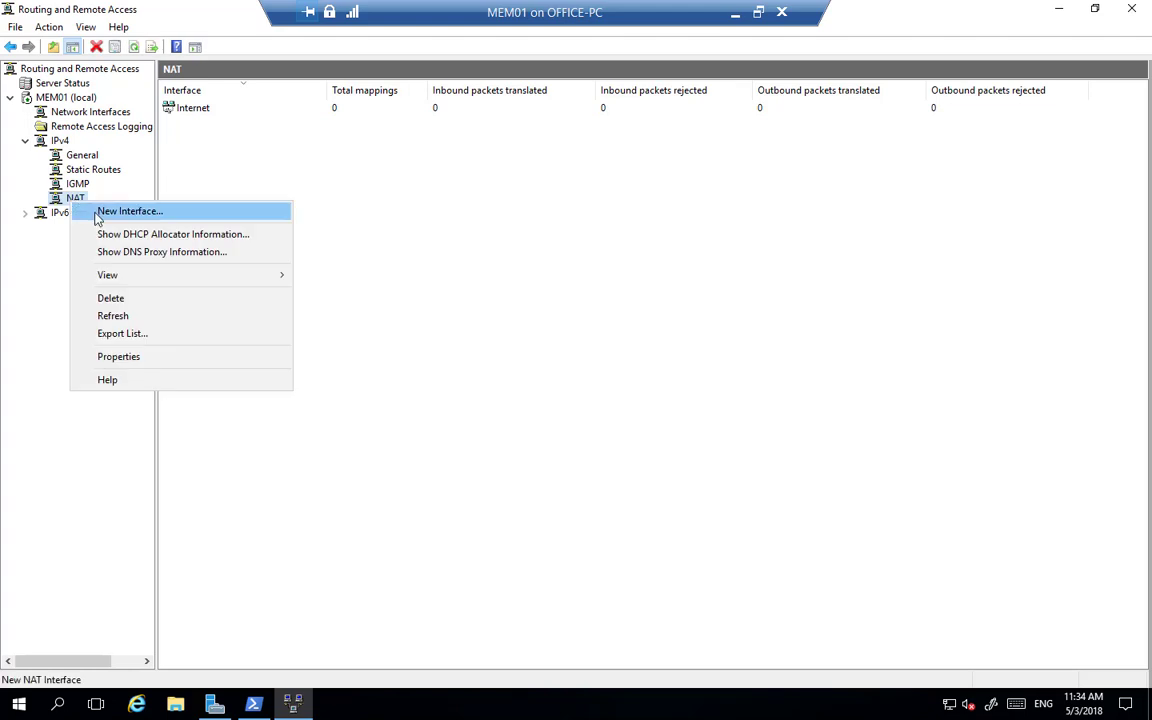
click(97, 217)
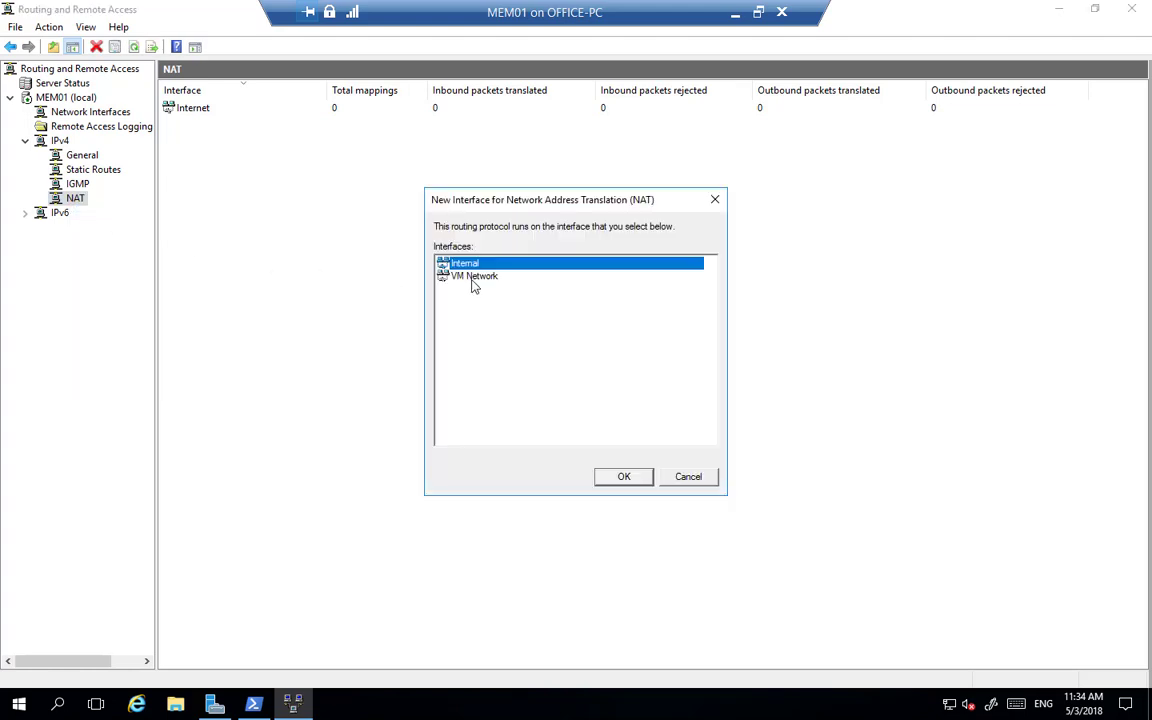
click(474, 277)
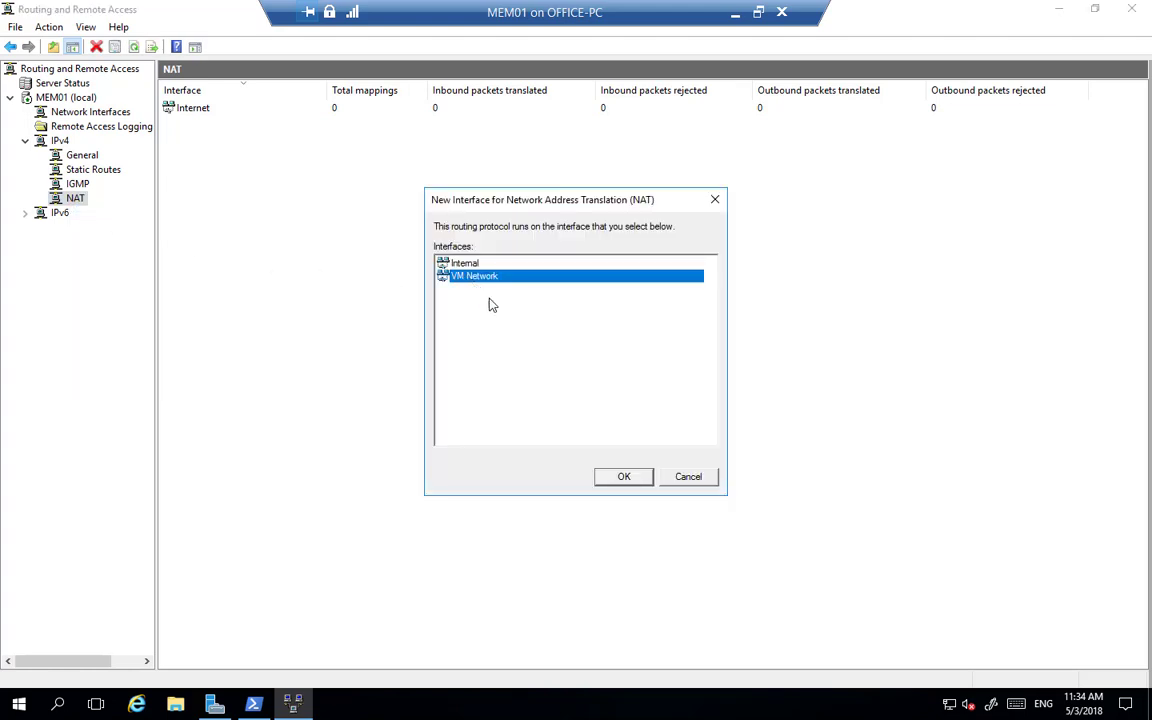
click(624, 477)
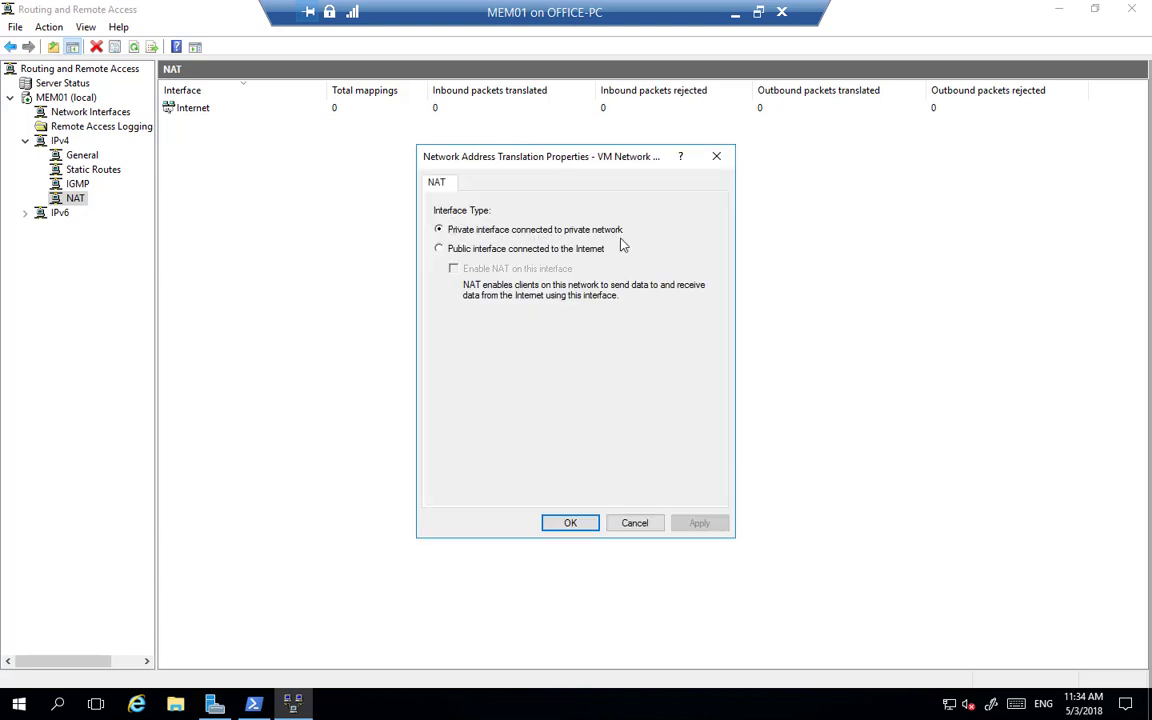
click(585, 525)
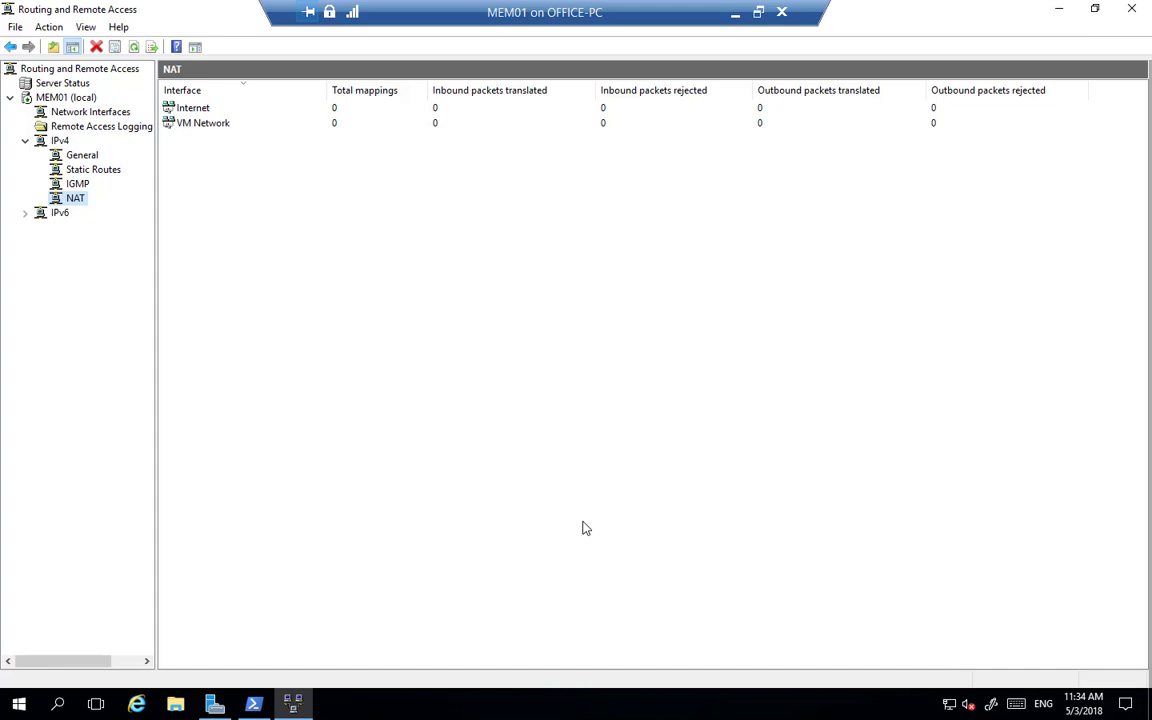
Switch to Hyper-V Manager on the host and connect to the DC virtual machine in full screen
click(740, 18)
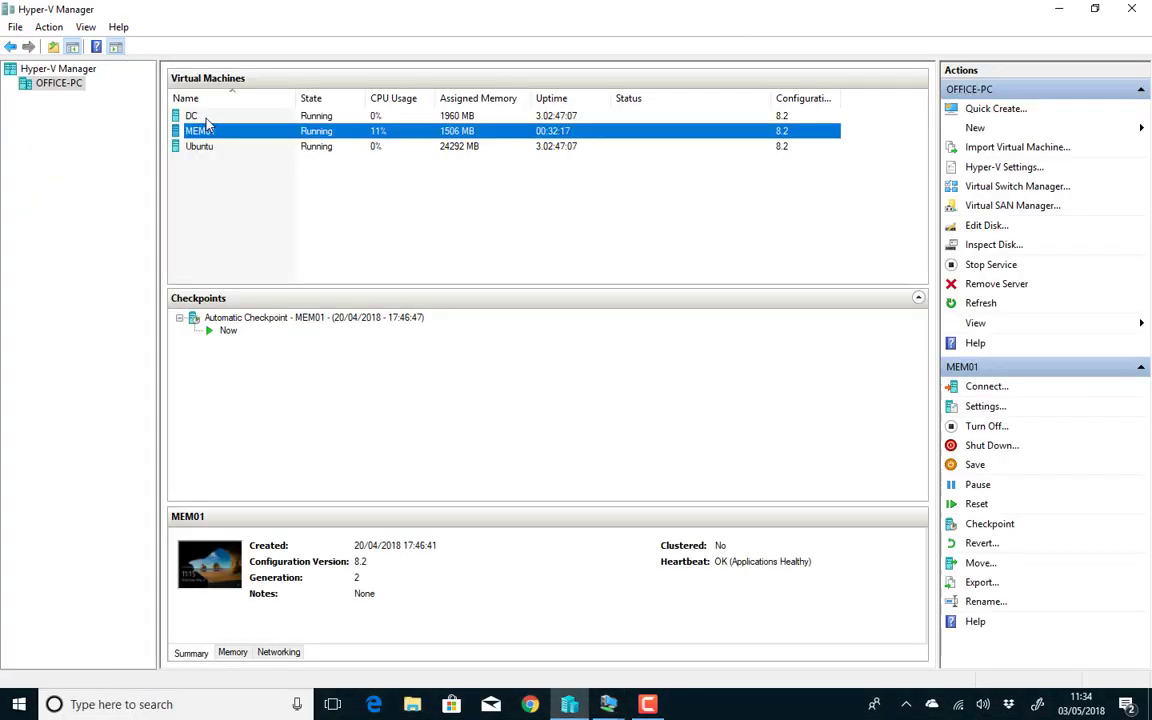
click(192, 116)
right_click(203, 120)
click(228, 128)
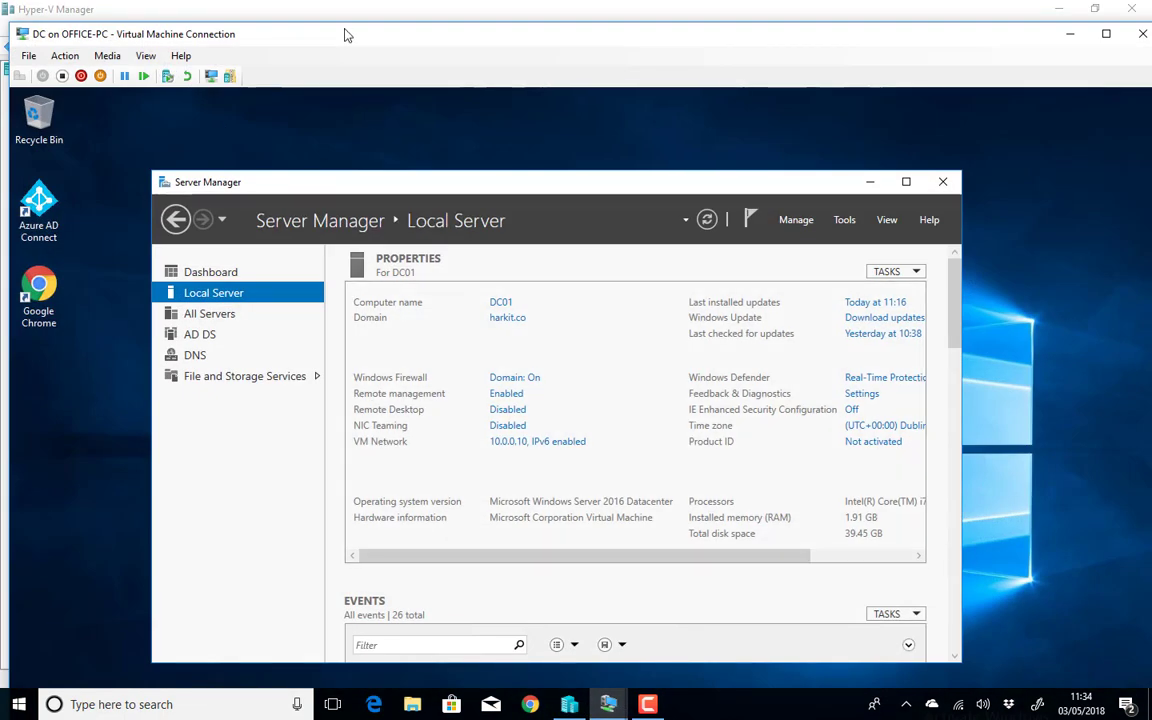
double_click(316, 33)
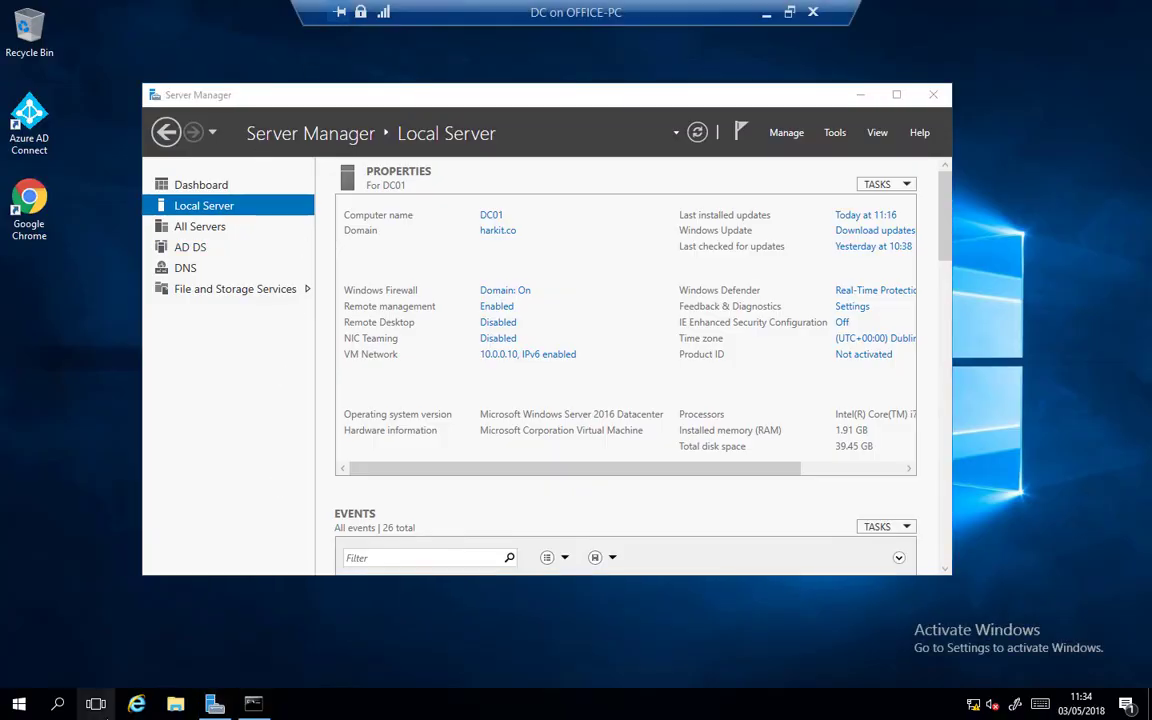
click(136, 705)
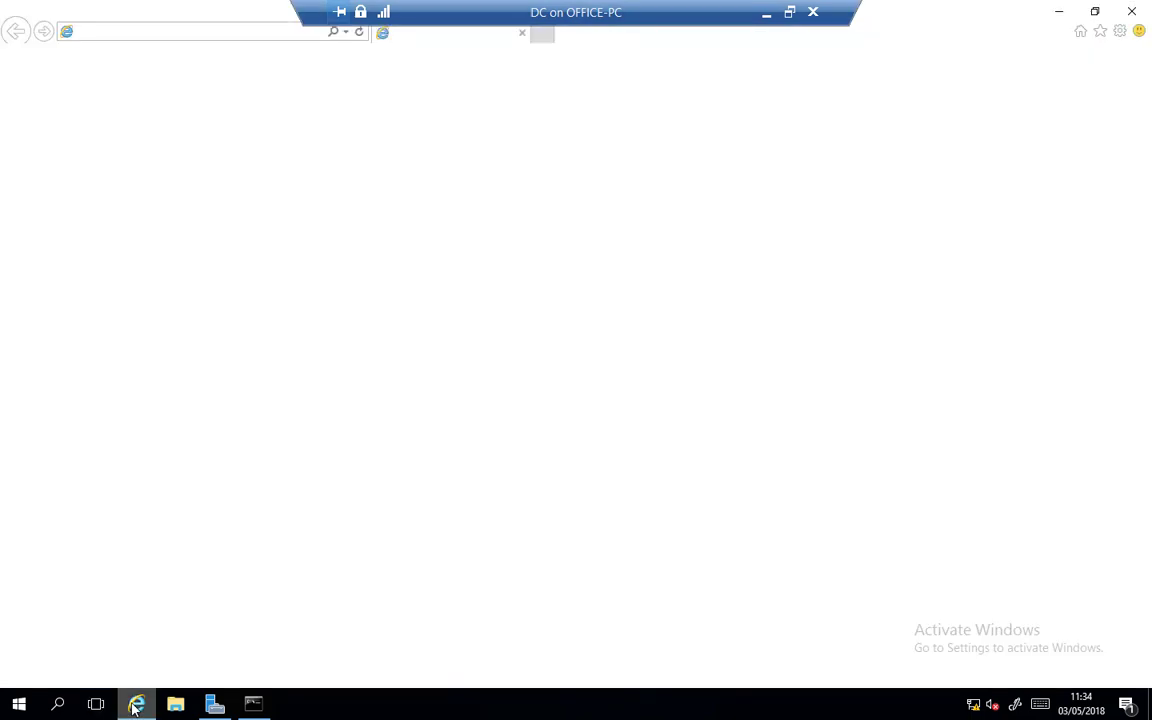
click(229, 33)
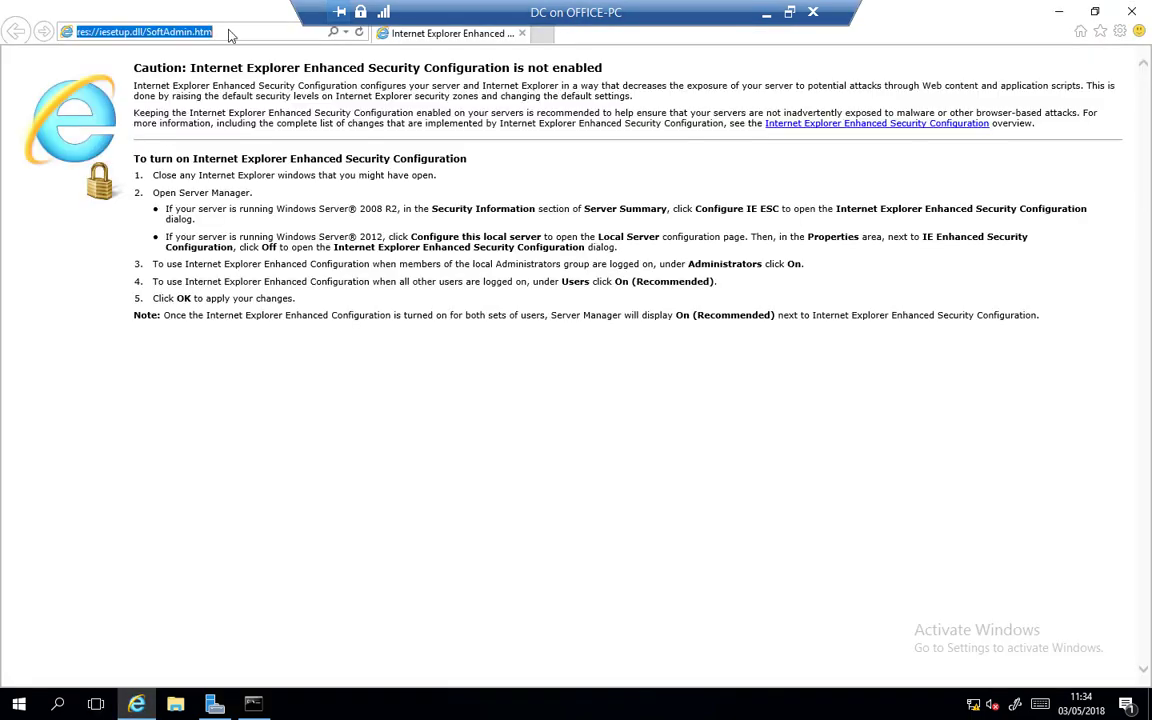
text(www.bing.com)
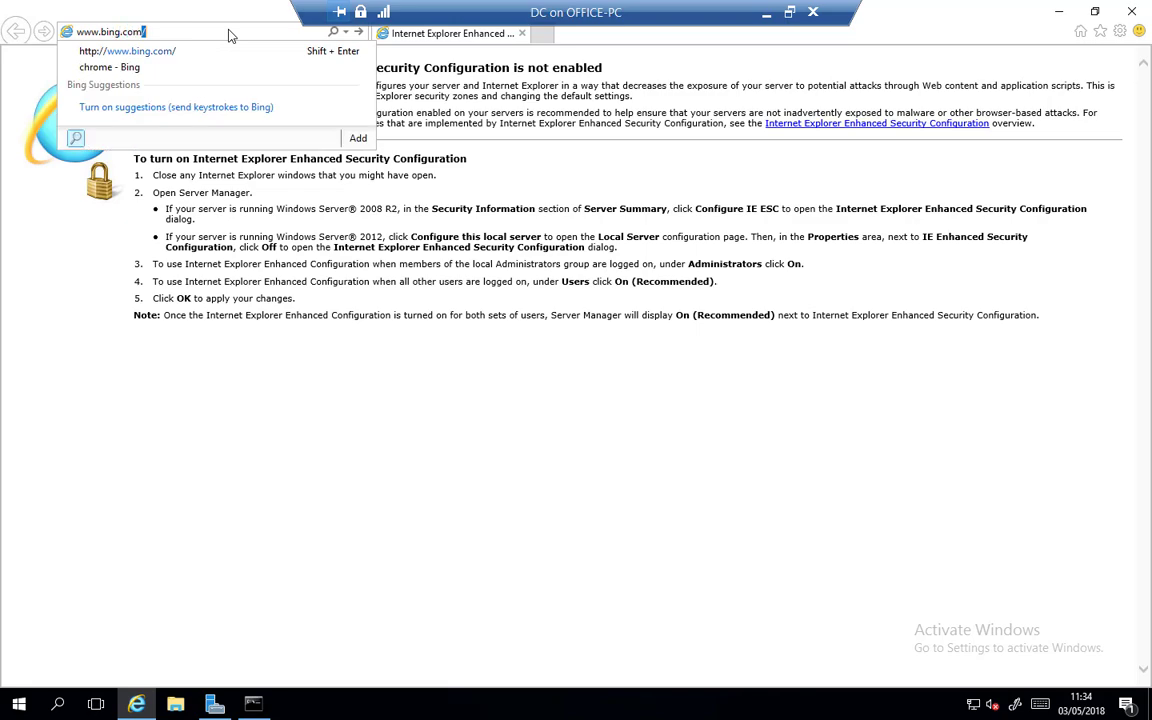
key(Return)
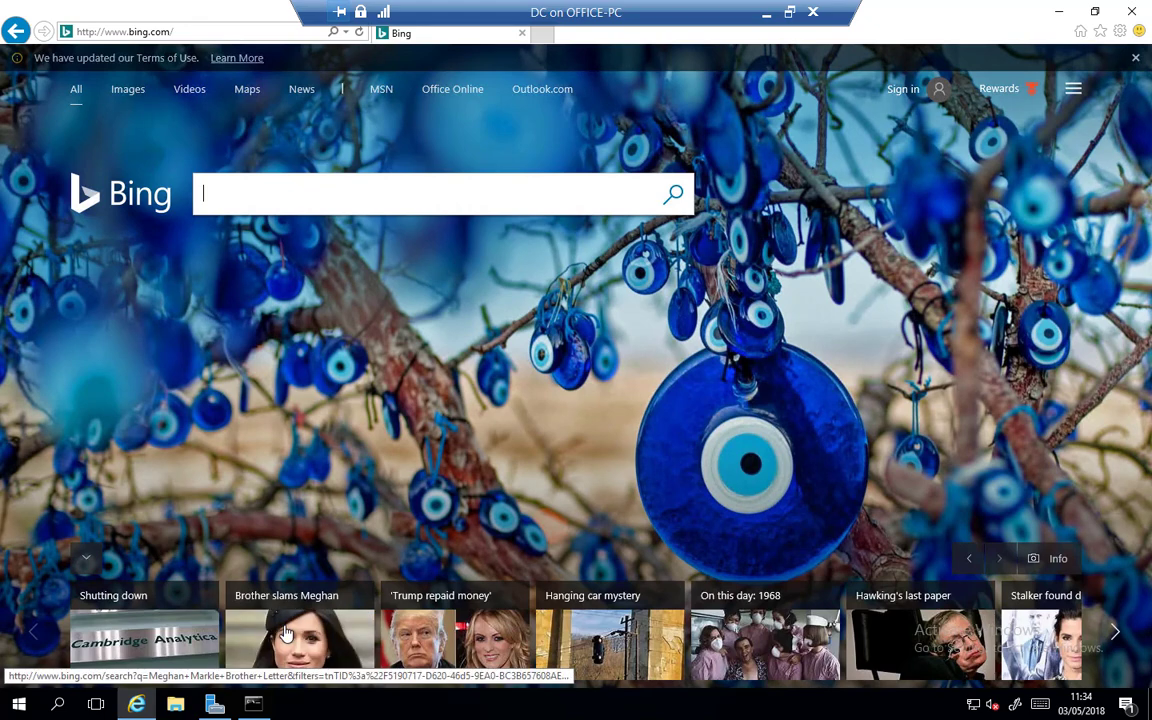
Check the DC virtual machine's IP configuration by running ipconfig in the open Command Prompt
click(255, 705)
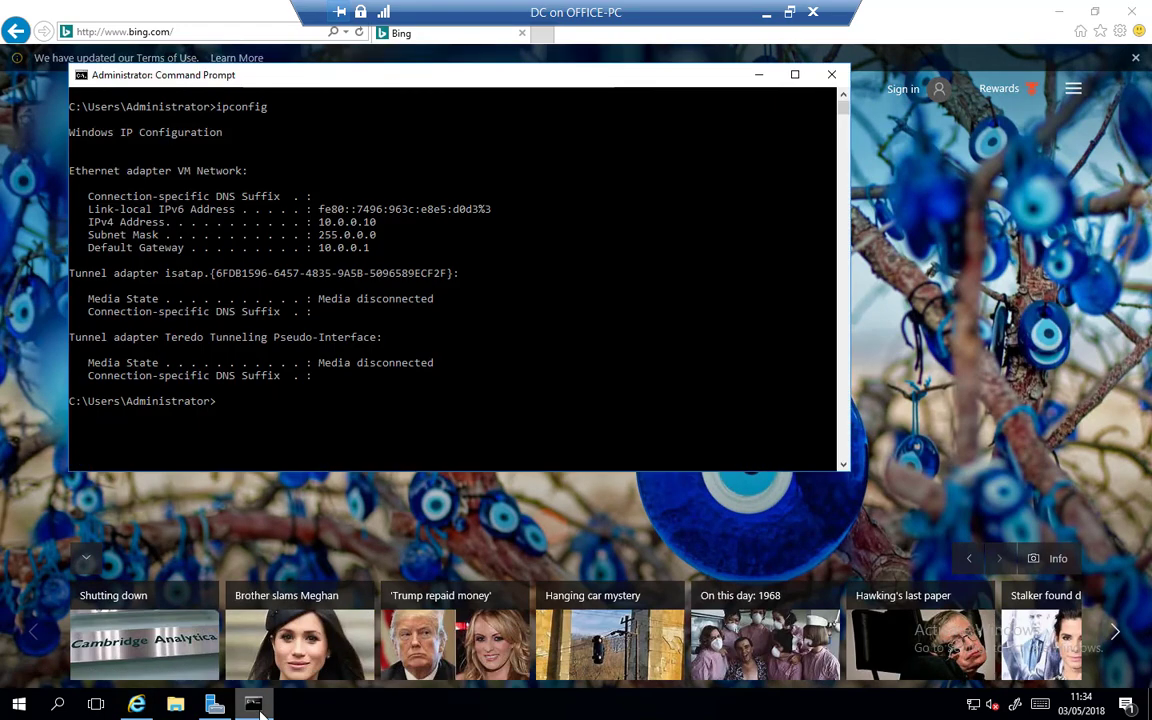
text(ipconfig)
key(Return)
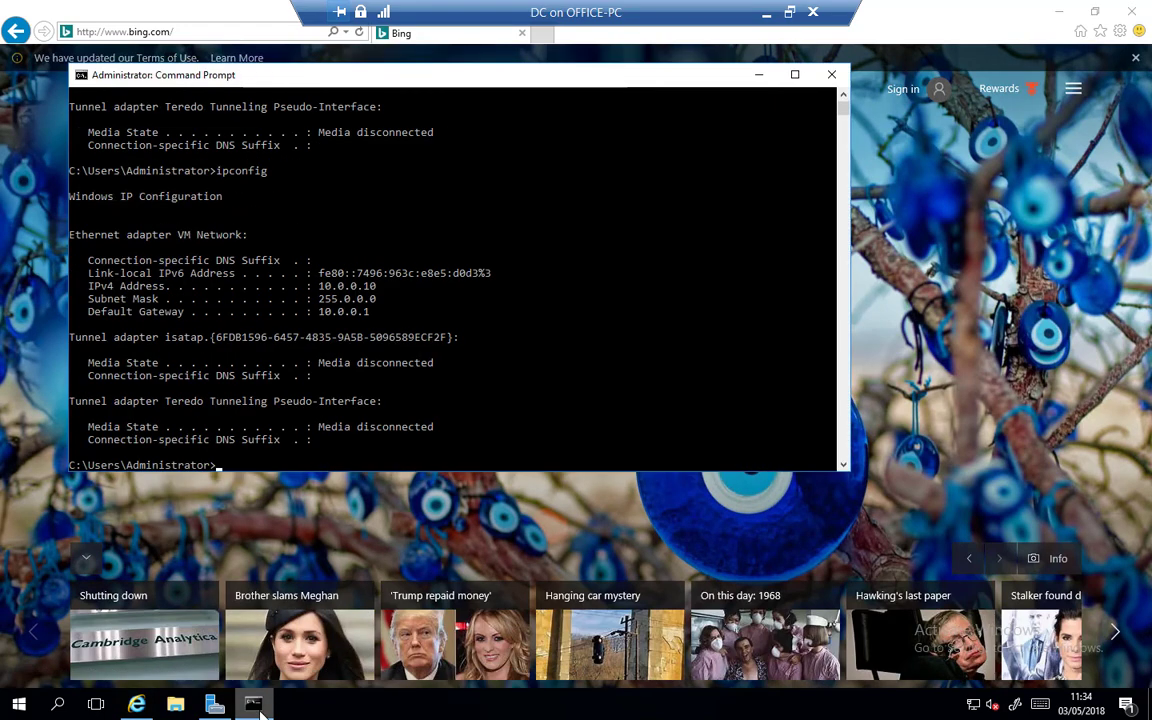